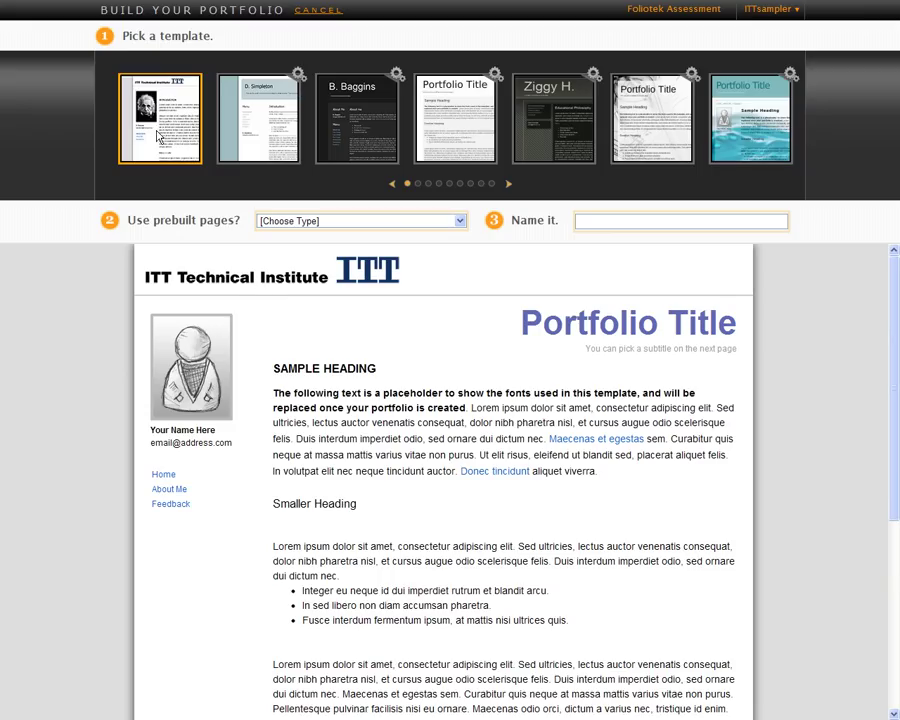
# Compare the other template designs, then settle on the ITT Technical Institute template.
pyautogui.click(256, 145)
pyautogui.click(357, 145)
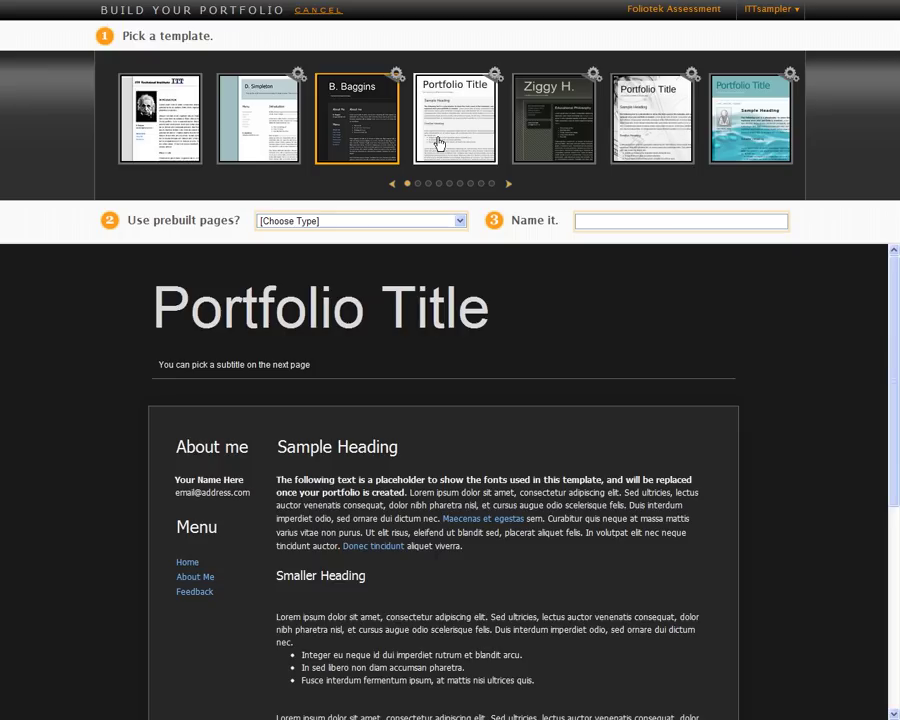
pyautogui.click(455, 145)
pyautogui.click(530, 145)
pyautogui.click(267, 141)
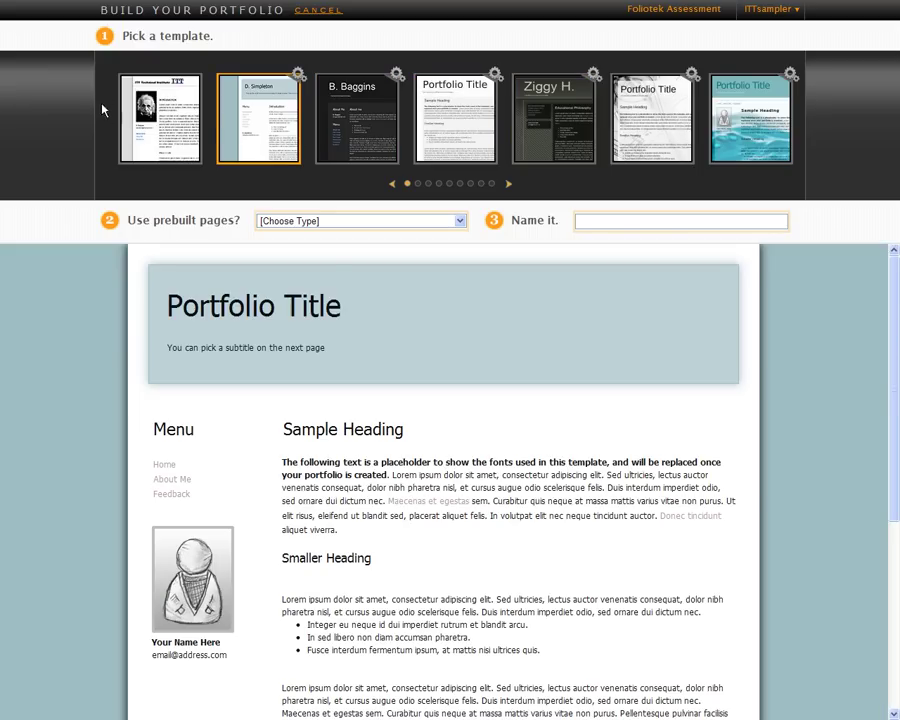
pyautogui.click(183, 133)
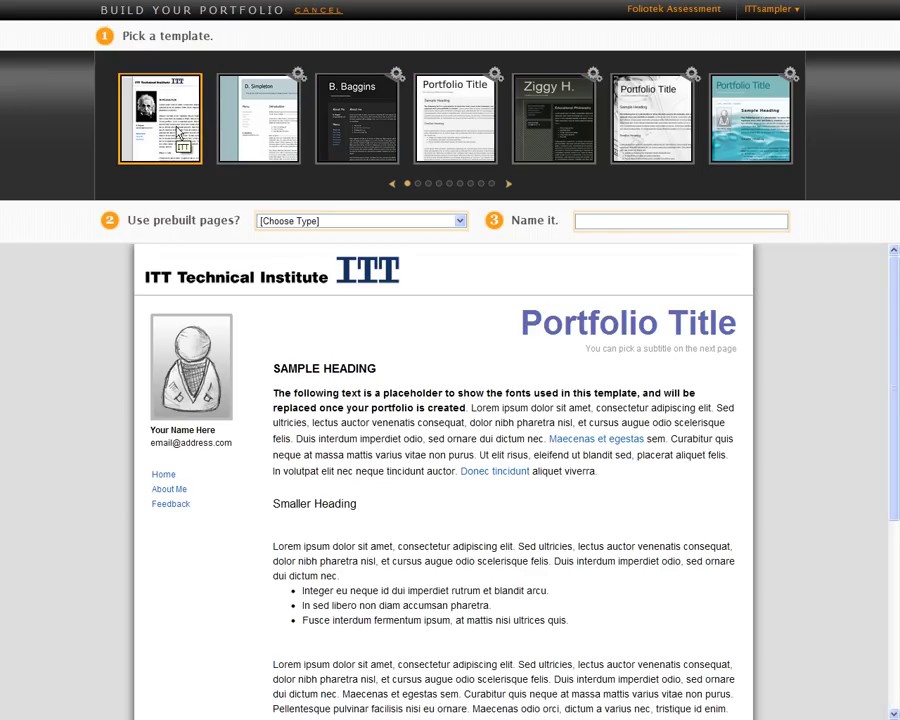
pyautogui.click(460, 221)
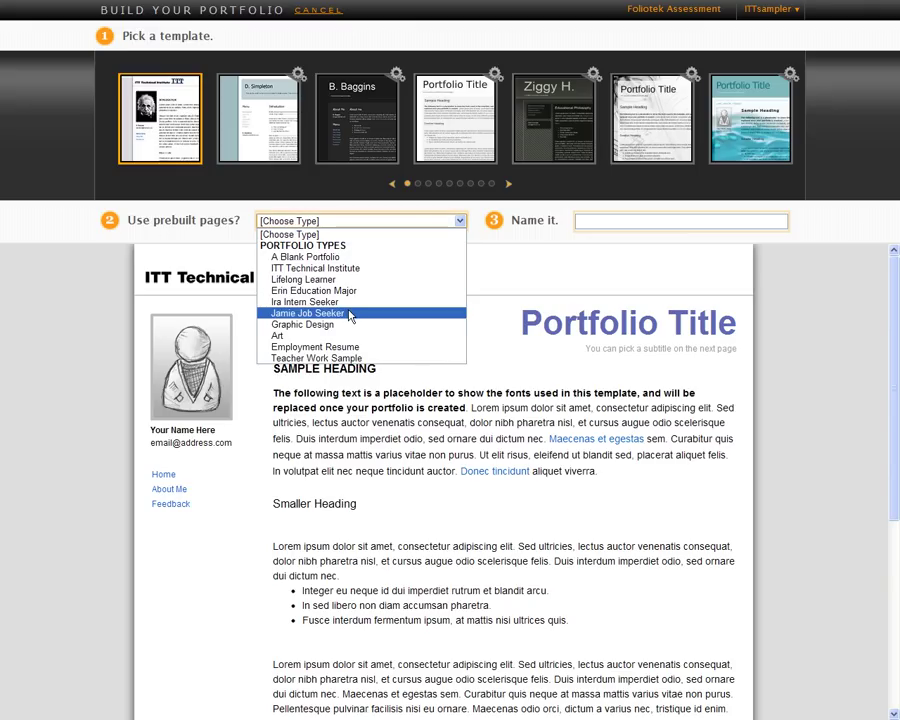
# Use the ITT Technical Institute prebuilt pages after briefly trying Graphic Design.
pyautogui.click(344, 269)
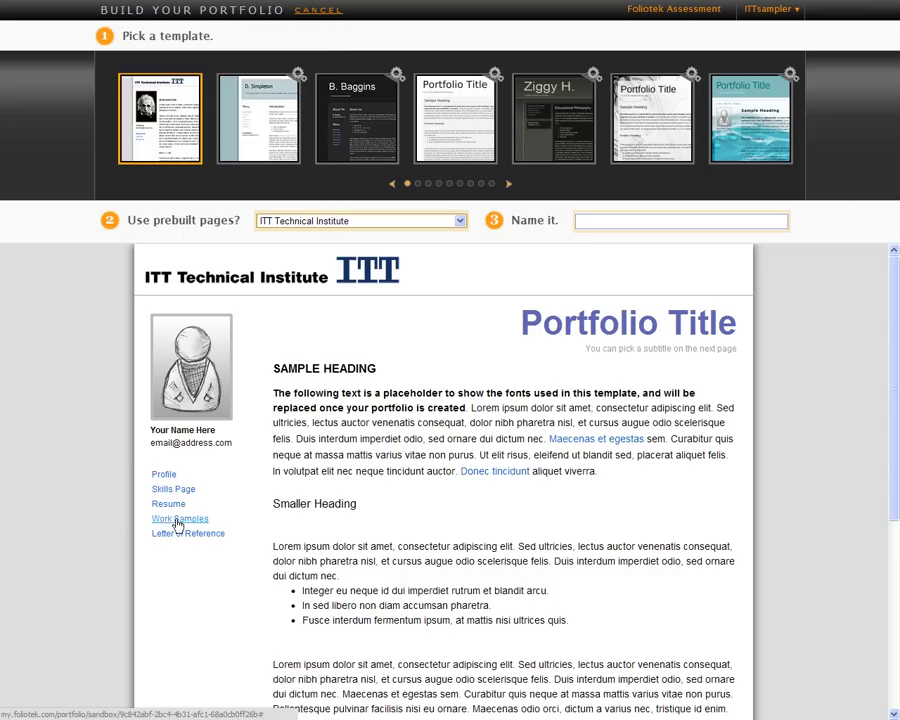
pyautogui.click(461, 221)
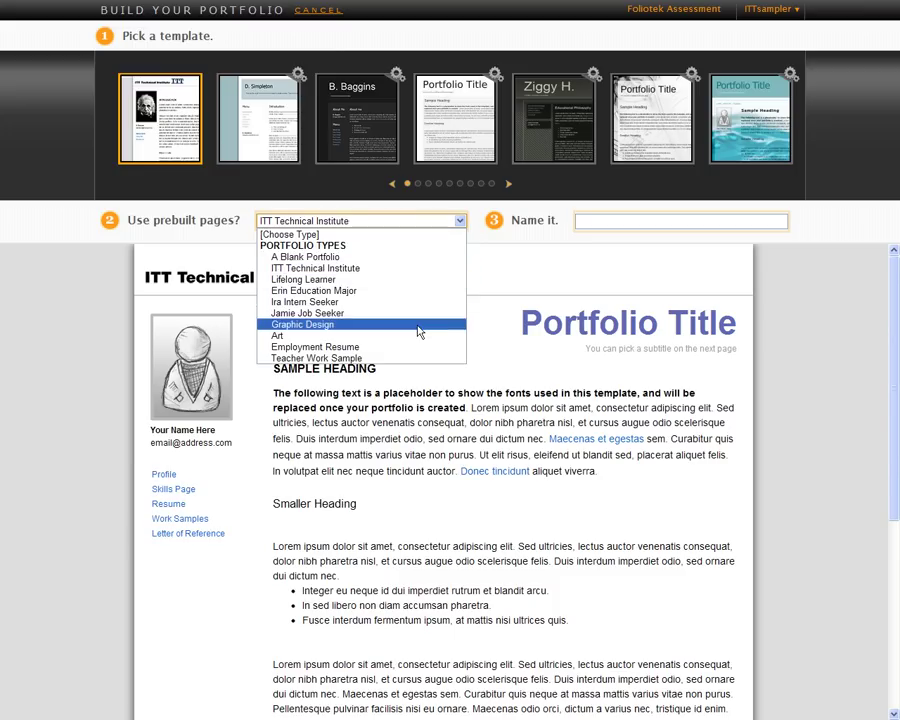
pyautogui.click(417, 322)
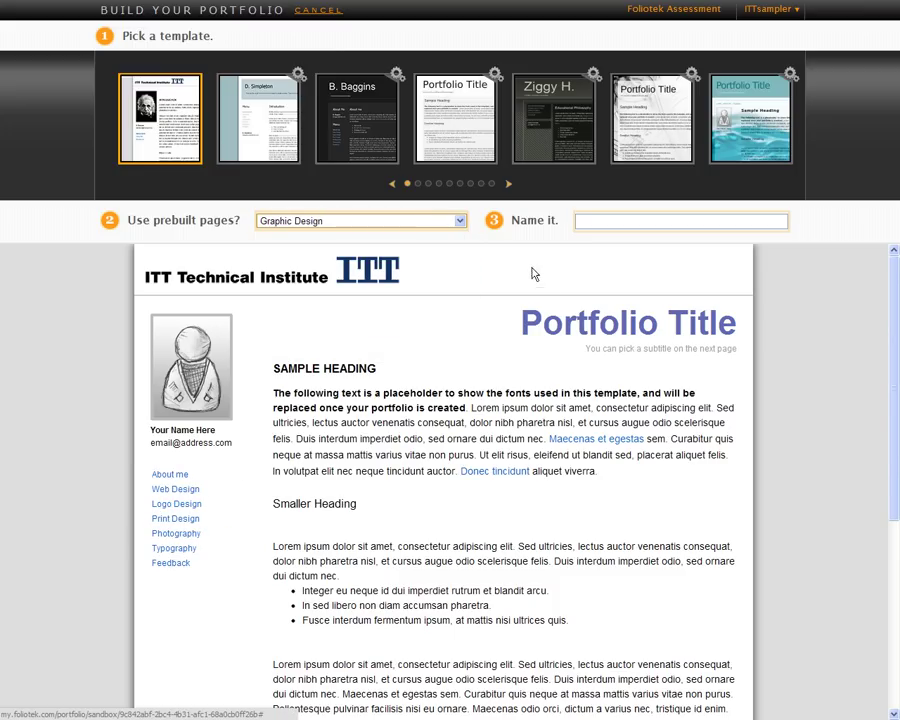
pyautogui.click(461, 222)
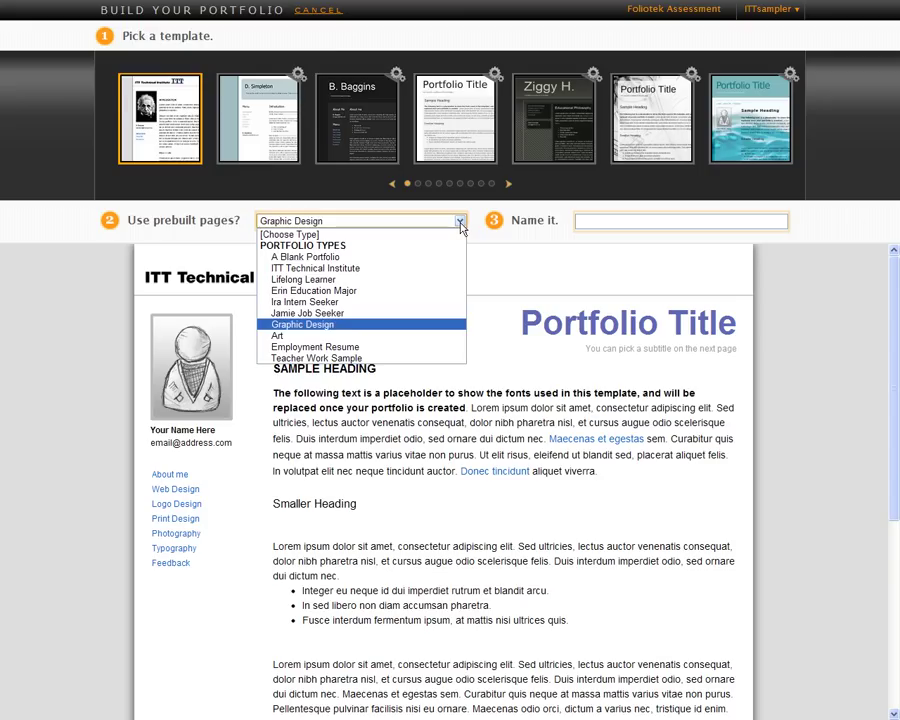
pyautogui.click(407, 269)
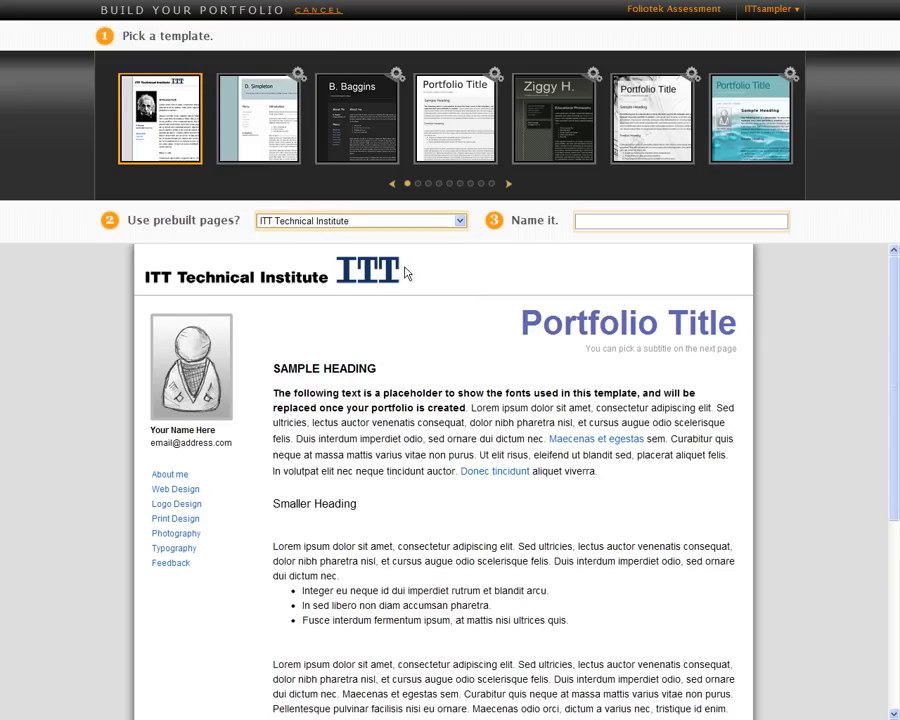
# Name the new portfolio 'ITT Demo'.
pyautogui.click(623, 220)
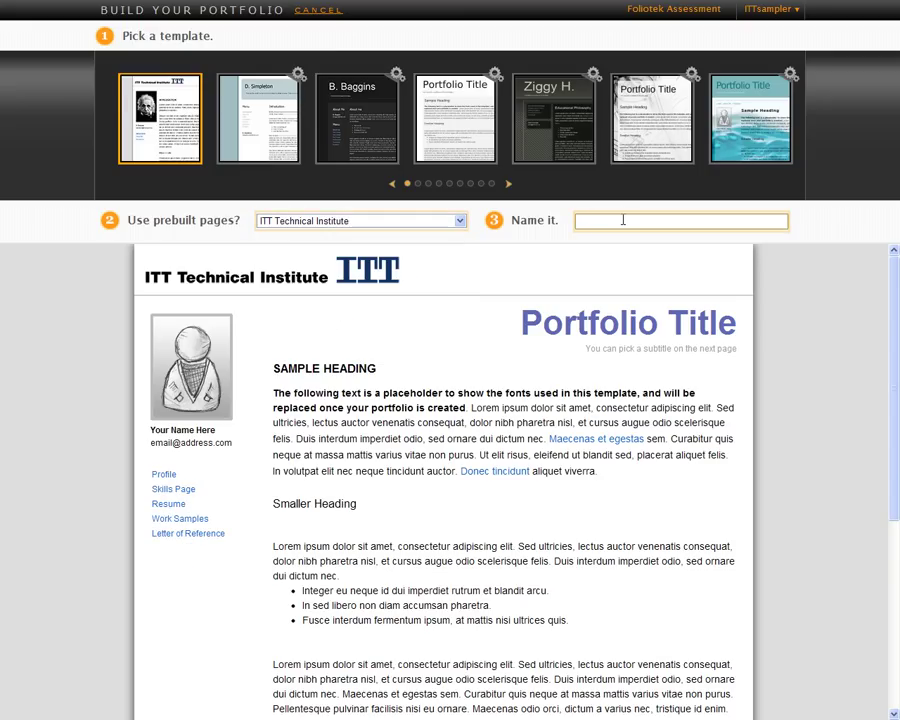
pyautogui.write('Itt')
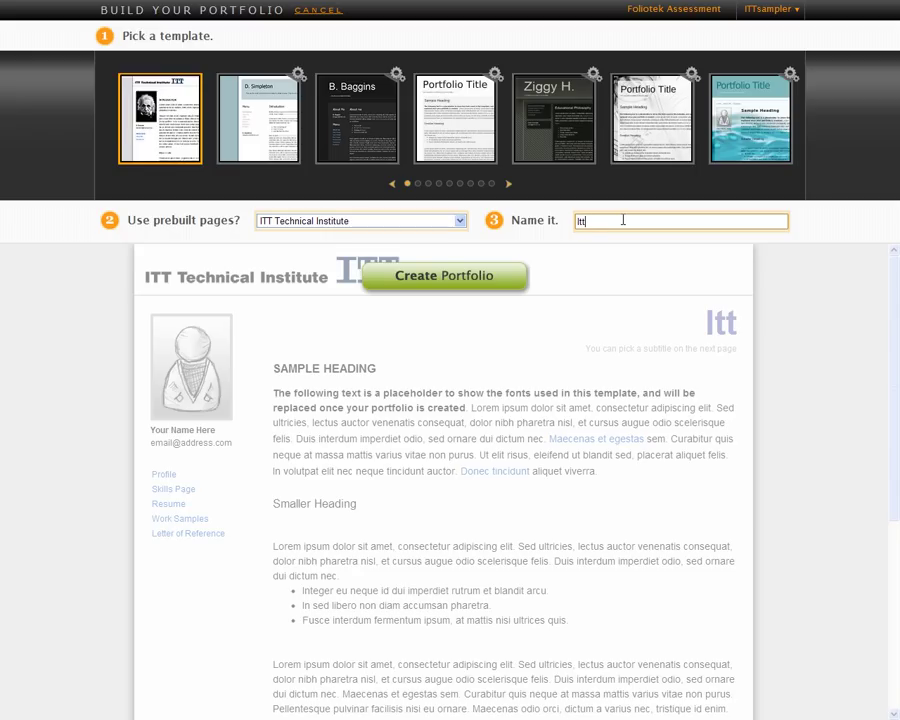
pyautogui.press('BackSpace')
pyautogui.press('BackSpace')
pyautogui.press('BackSpace')
pyautogui.write('ITT Demo')
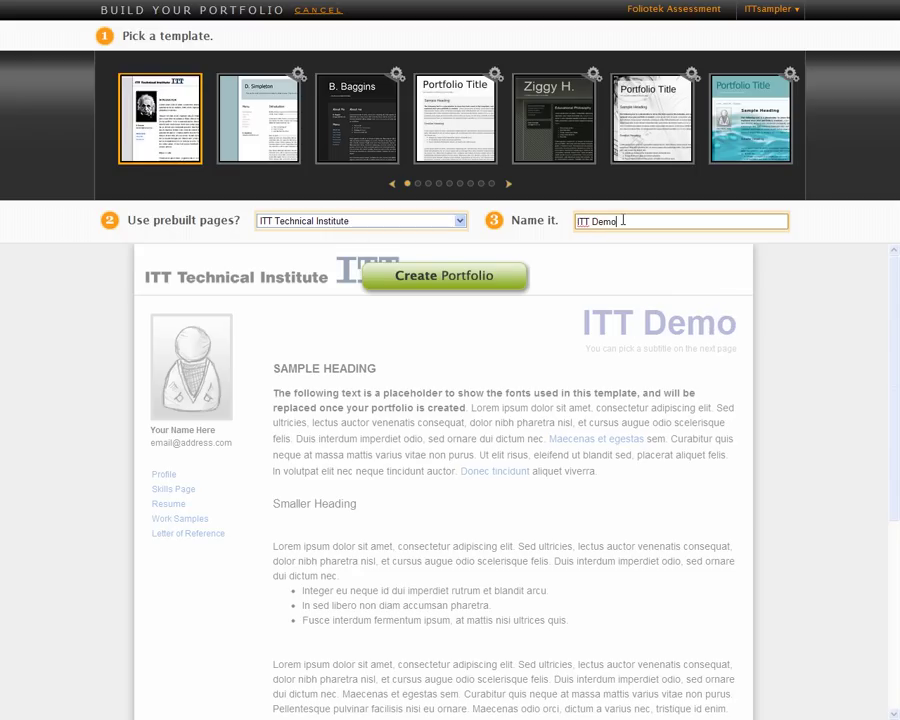
# Create the portfolio and add a 'Type in text' line below the Profile introduction.
pyautogui.click(462, 278)
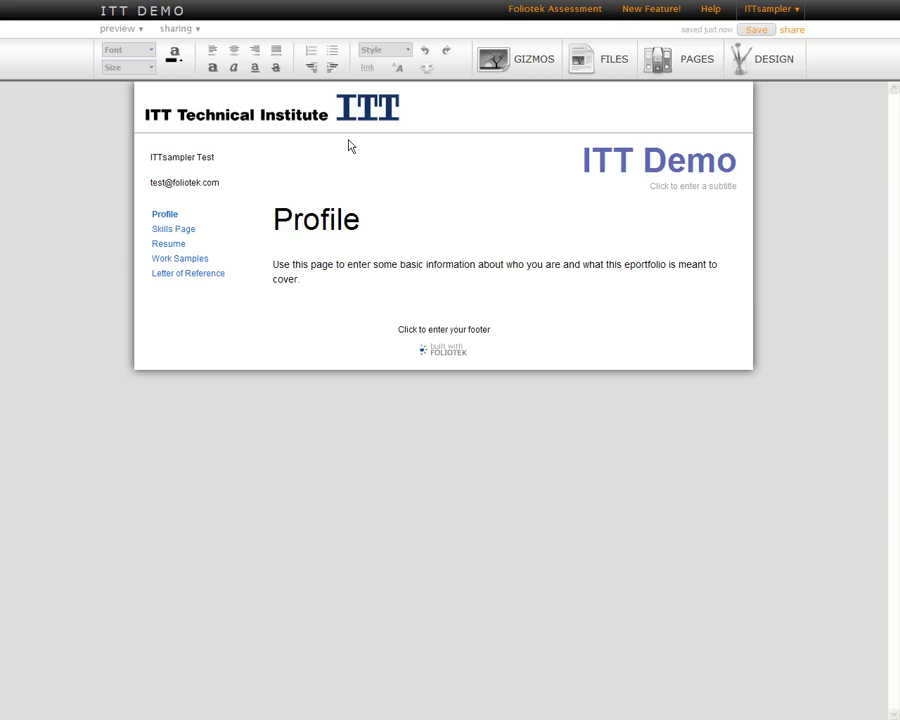
pyautogui.click(375, 283)
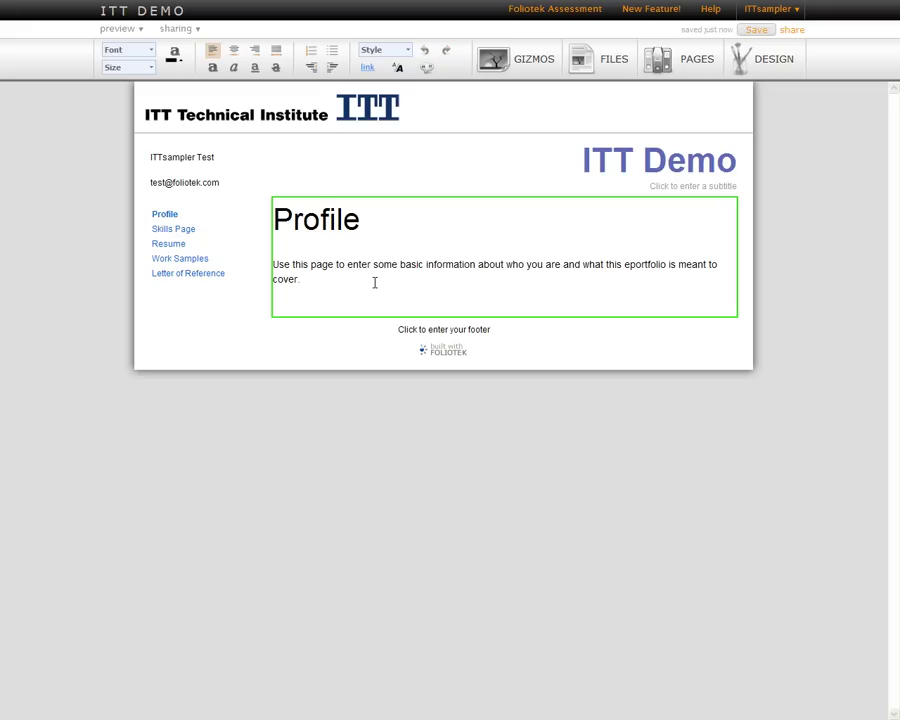
pyautogui.press('Return')
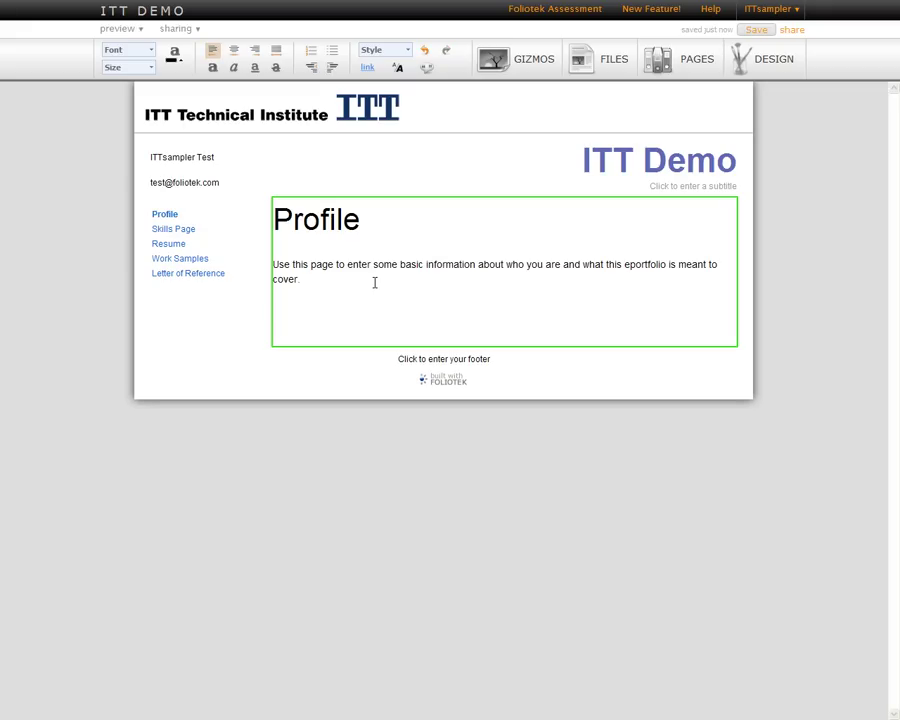
pyautogui.write('Type in text...')
# Make the new line bold, underlined and magenta.
pyautogui.moveTo(343, 308); pyautogui.dragTo(273, 309)
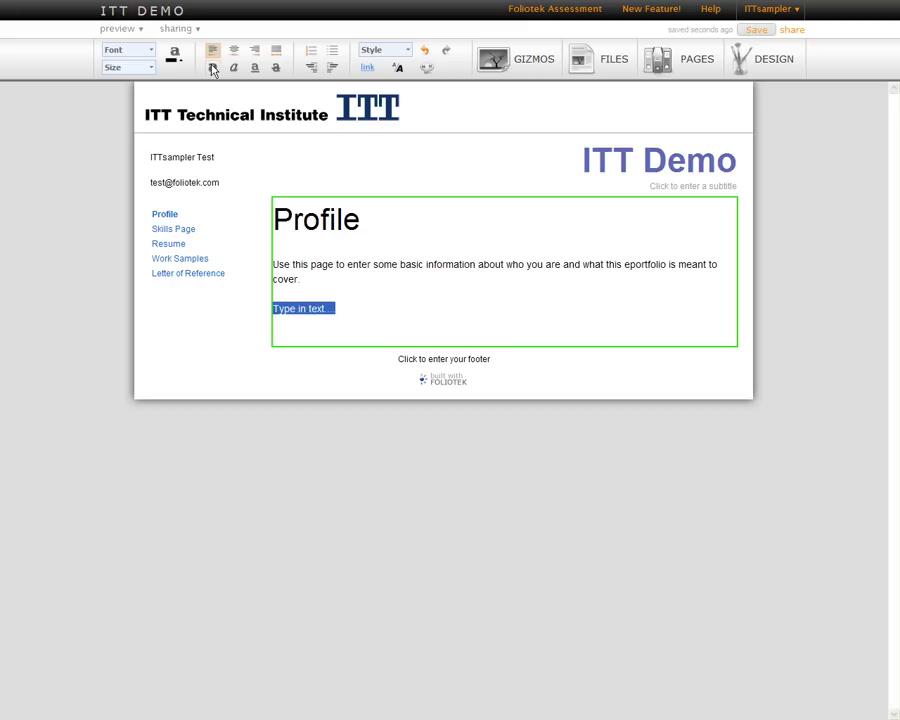
pyautogui.click(212, 67)
pyautogui.click(254, 67)
pyautogui.click(174, 58)
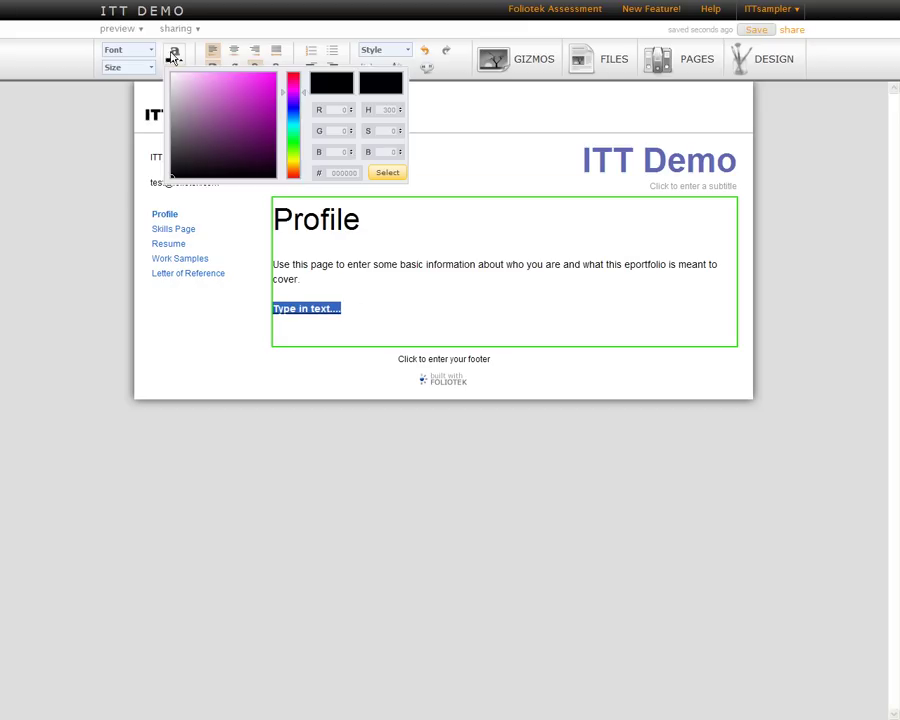
pyautogui.click(260, 85)
pyautogui.click(395, 178)
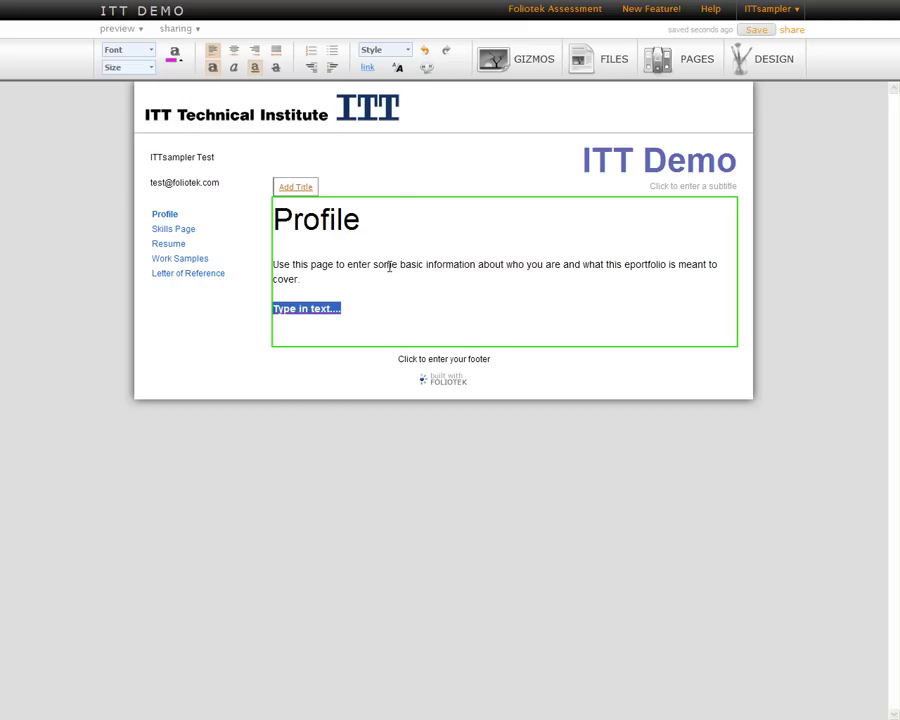
pyautogui.click(391, 264)
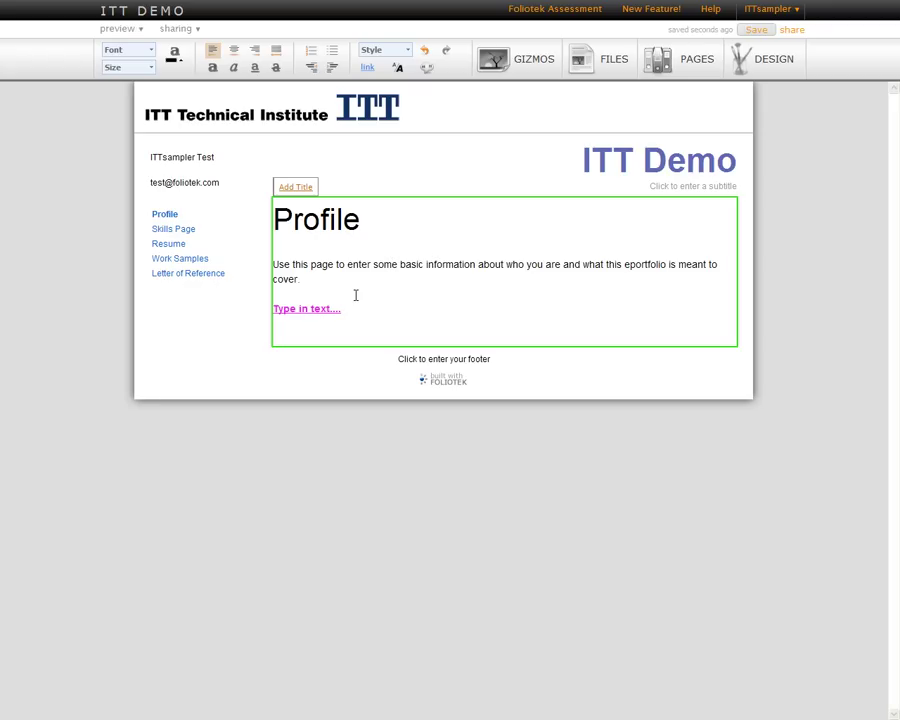
pyautogui.click(208, 160)
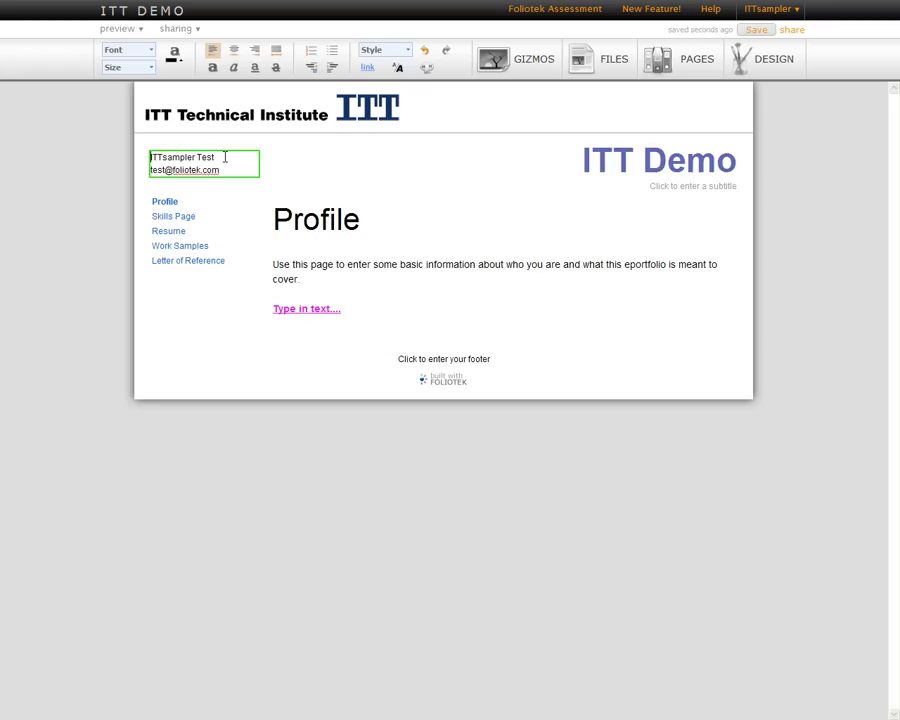
# Look over the name block and browse the Resume, Skills and Profile pages.
pyautogui.tripleClick(225, 157)
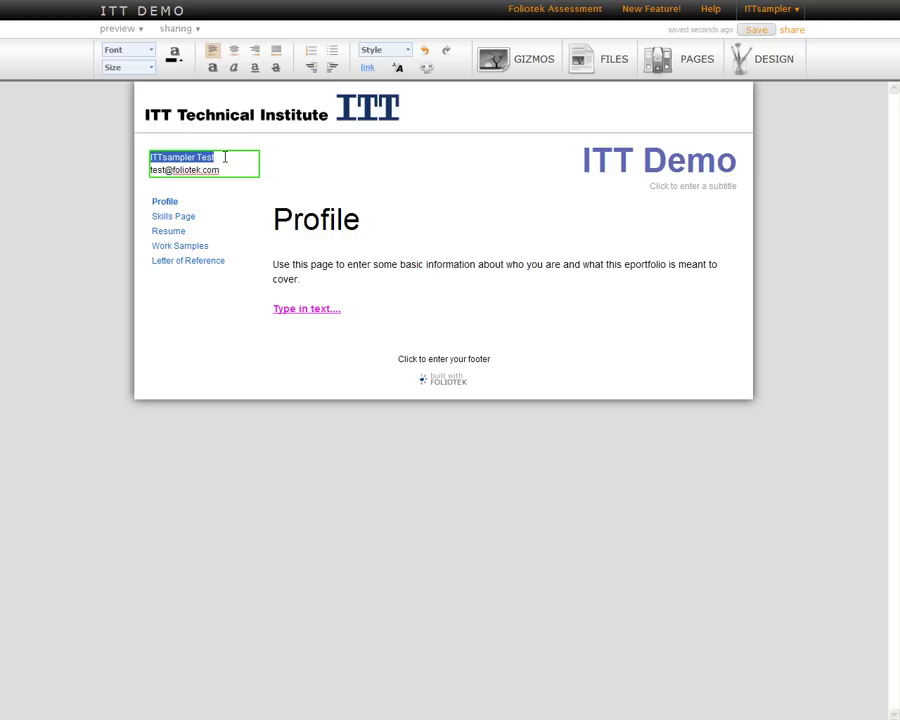
pyautogui.click(407, 276)
pyautogui.click(168, 230)
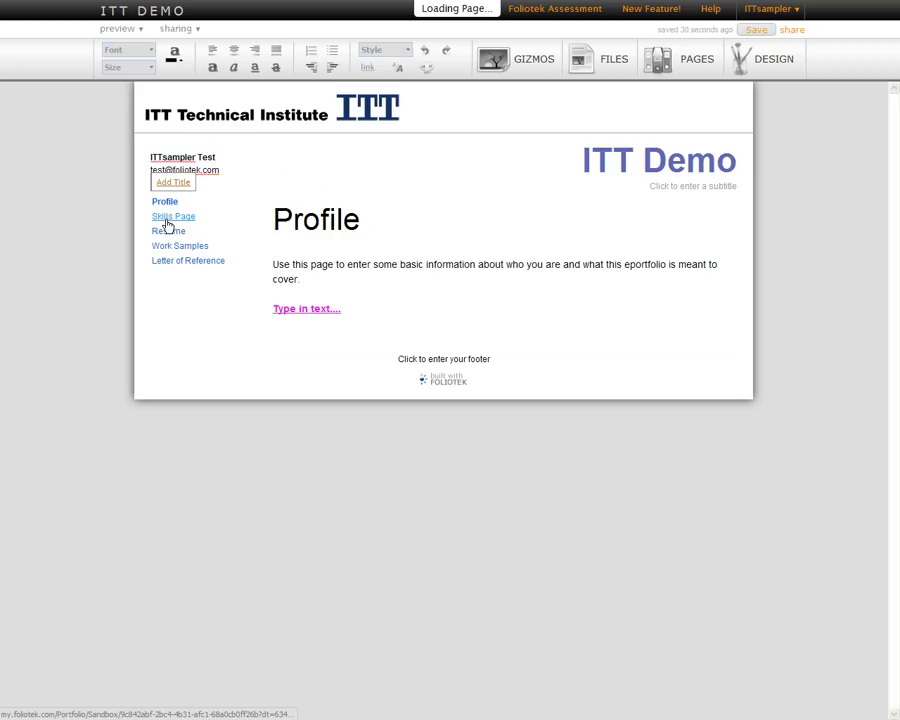
pyautogui.click(168, 260)
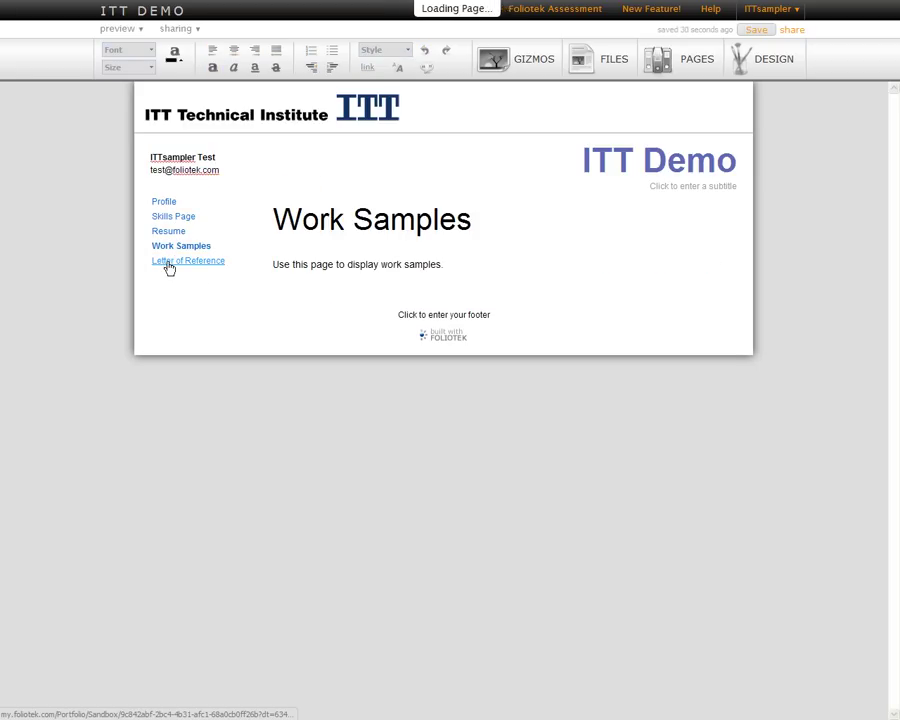
pyautogui.click(164, 244)
pyautogui.click(166, 230)
pyautogui.click(164, 216)
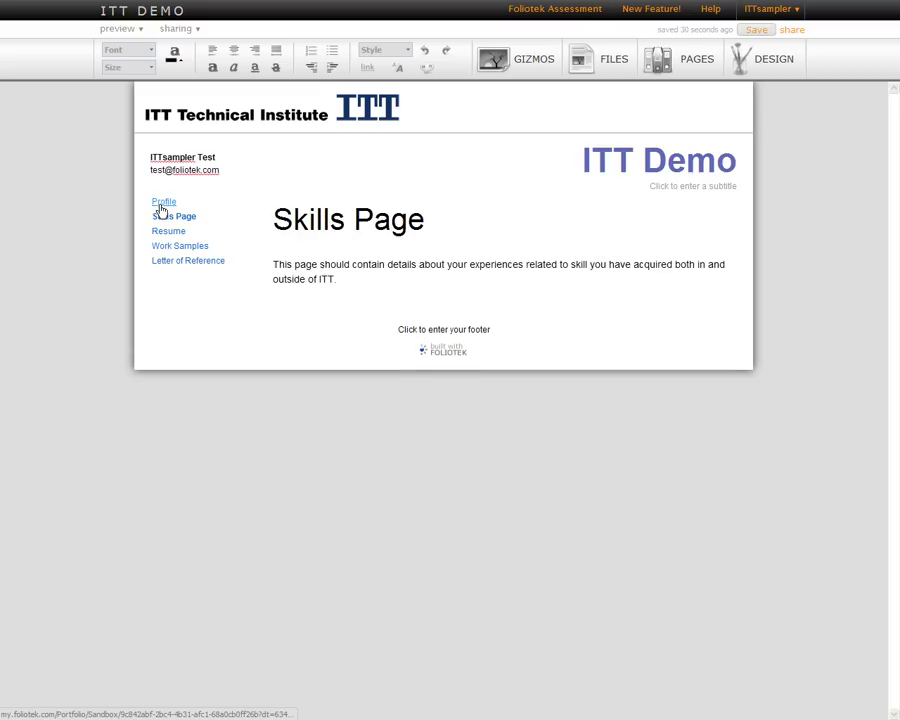
pyautogui.click(161, 208)
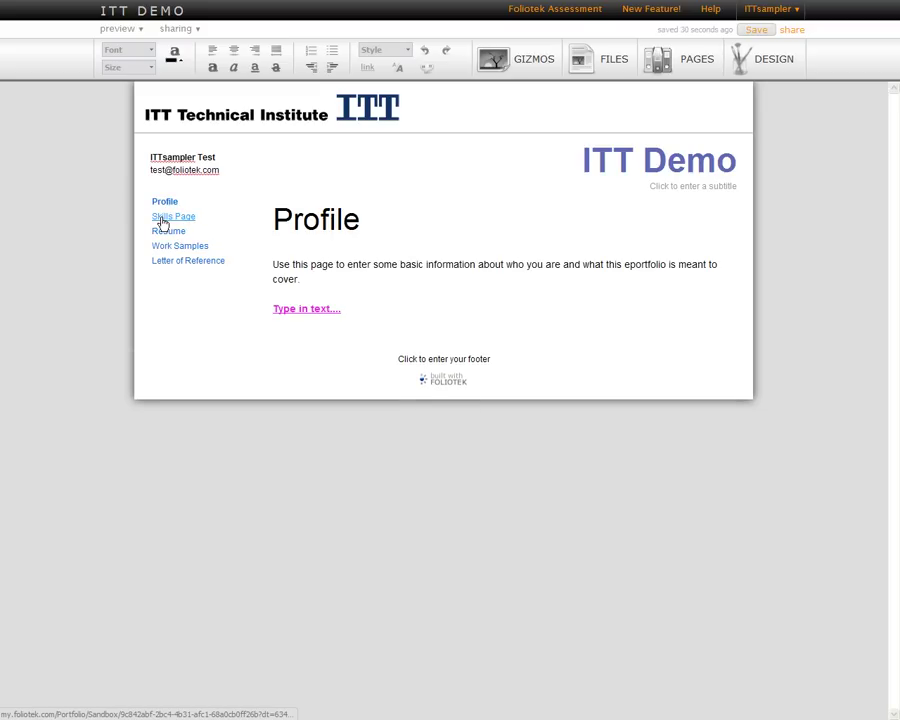
pyautogui.click(365, 287)
# Add 'This is another page I can change.' to the Skills Page, then view Resume.
pyautogui.click(175, 216)
pyautogui.click(349, 279)
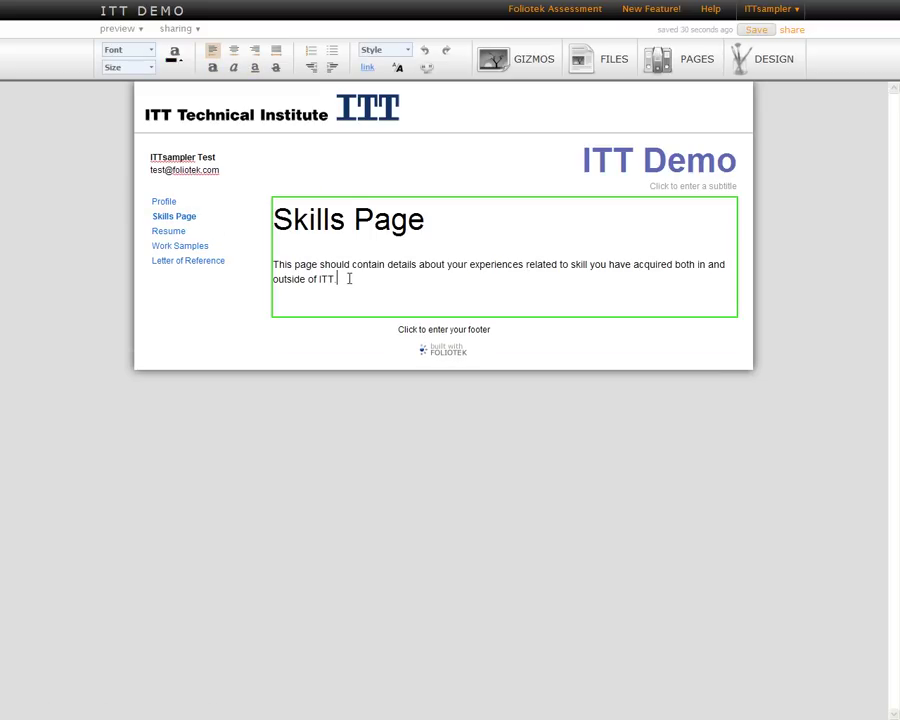
pyautogui.press('Return')
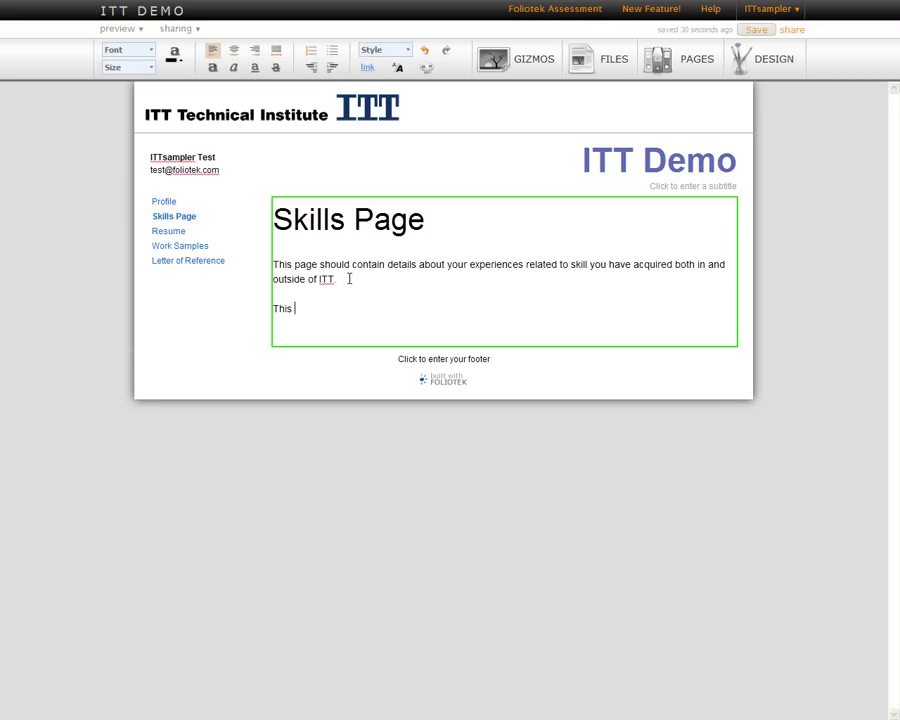
pyautogui.write('This is another page I can chang')
pyautogui.press('BackSpace')
pyautogui.write('nge.')
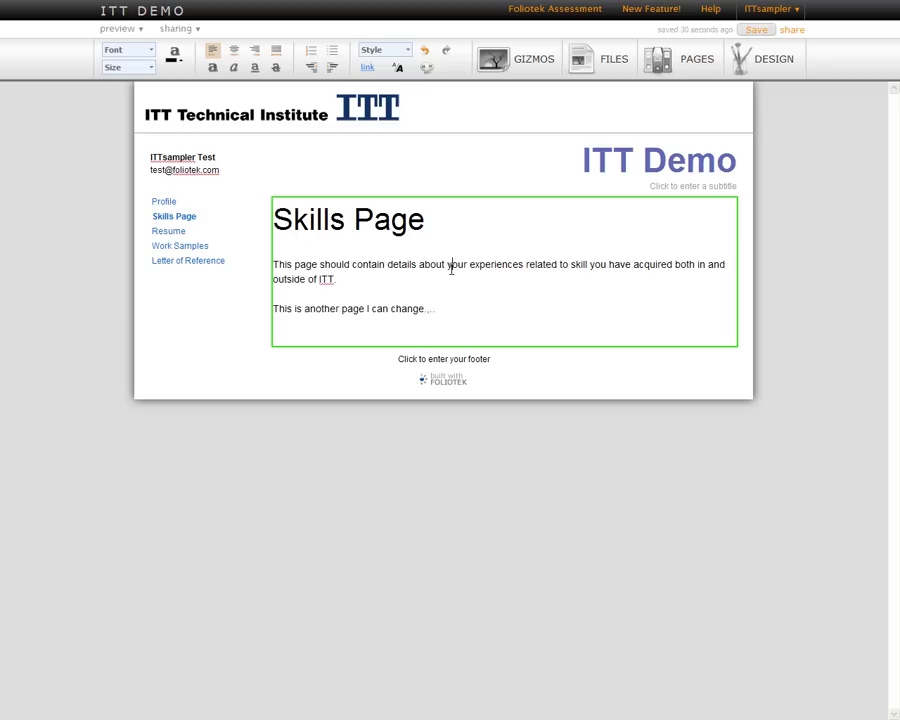
pyautogui.click(160, 232)
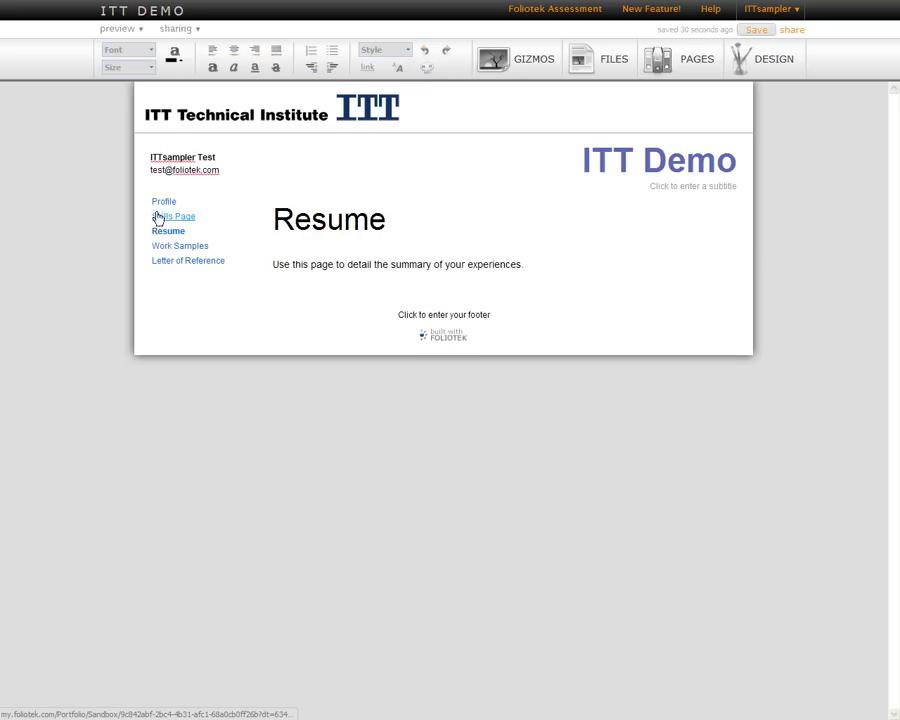
# Return to the Profile page and save the portfolio.
pyautogui.click(158, 218)
pyautogui.click(160, 202)
pyautogui.click(357, 265)
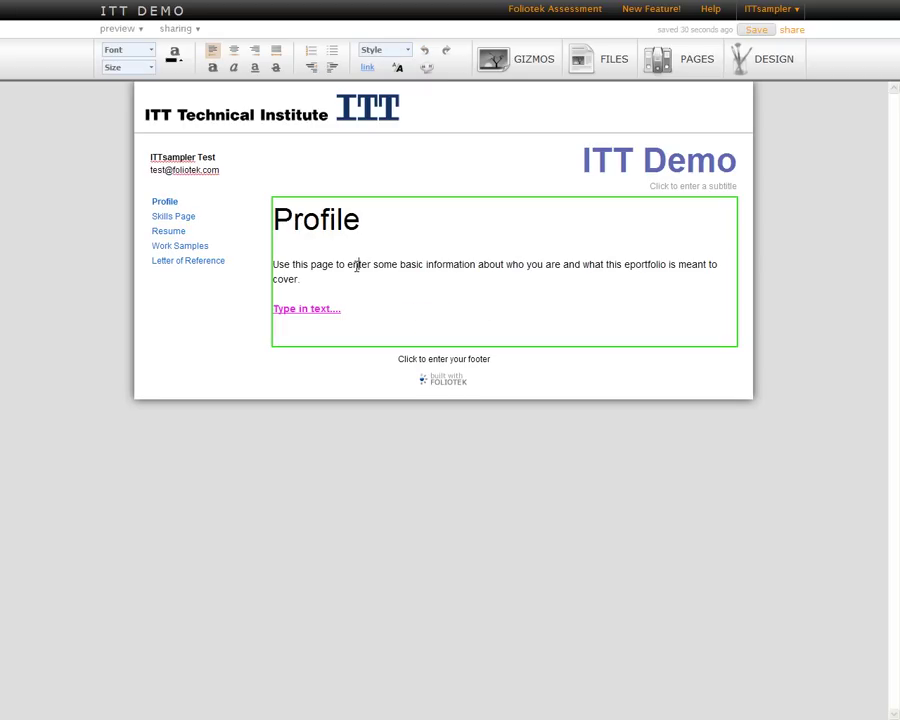
pyautogui.click(382, 306)
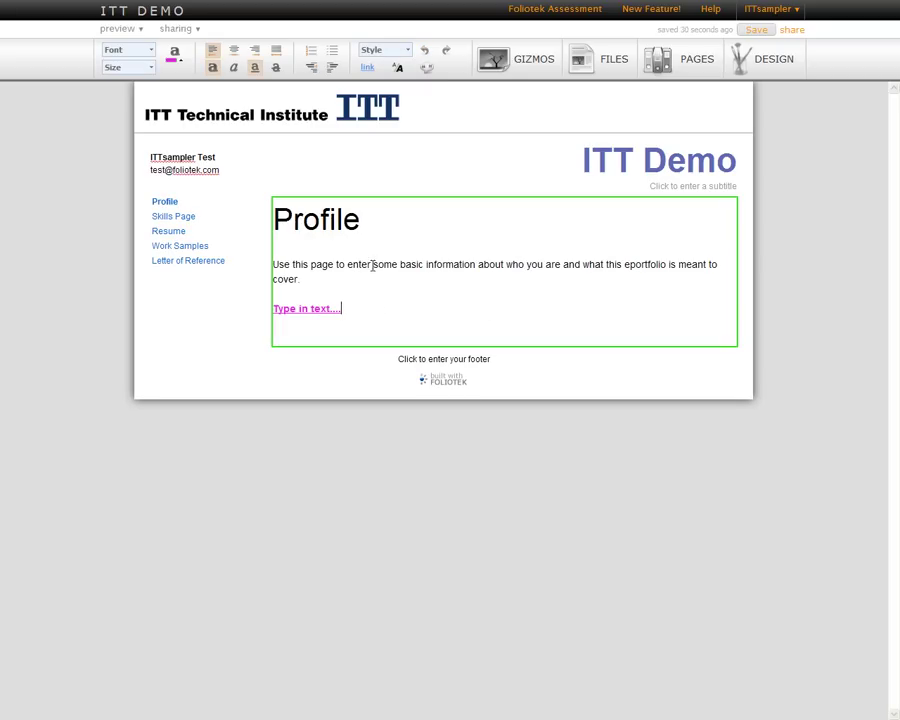
pyautogui.click(758, 31)
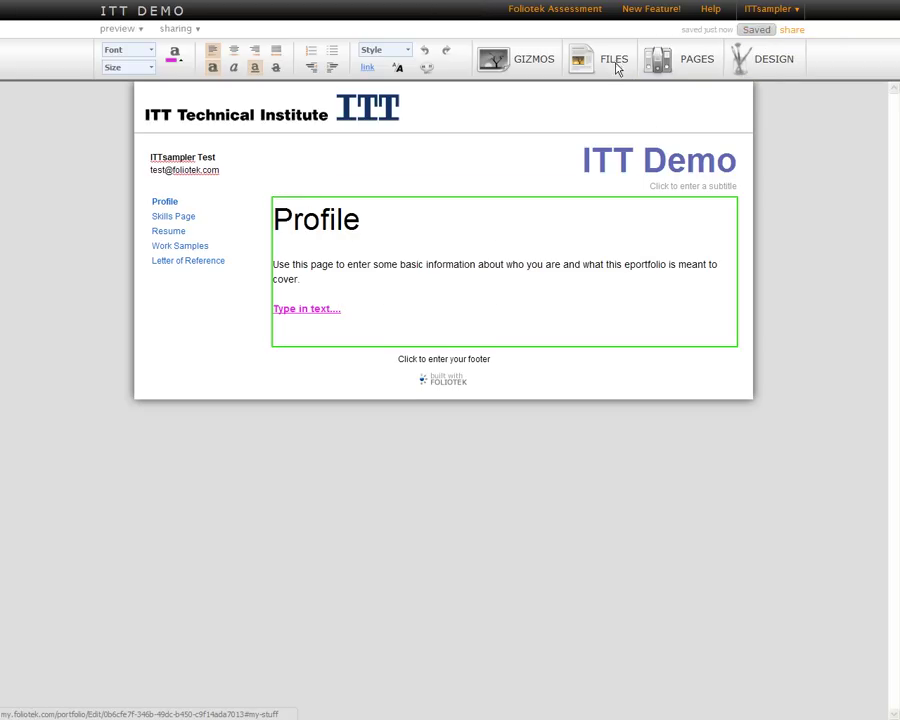
# Upload WhiteFolio.png to the portfolio's file library.
pyautogui.click(615, 64)
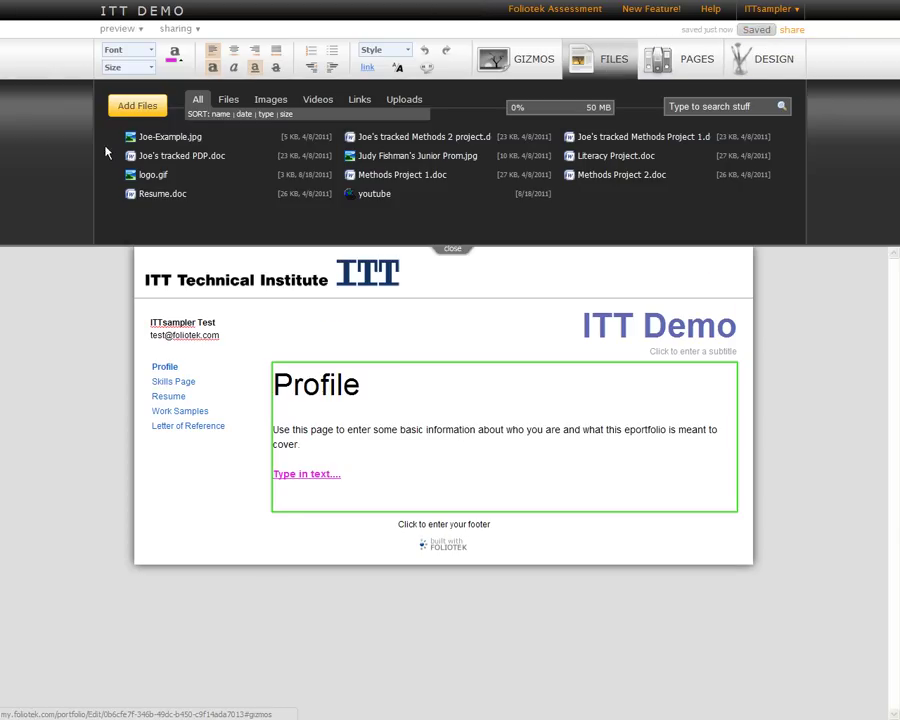
pyautogui.click(137, 105)
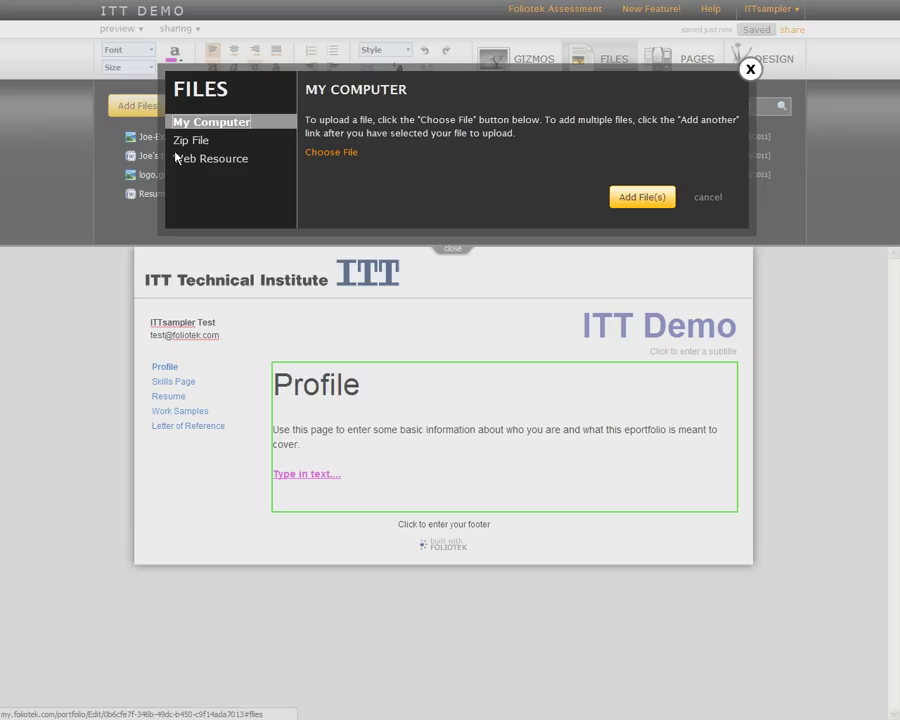
pyautogui.click(329, 153)
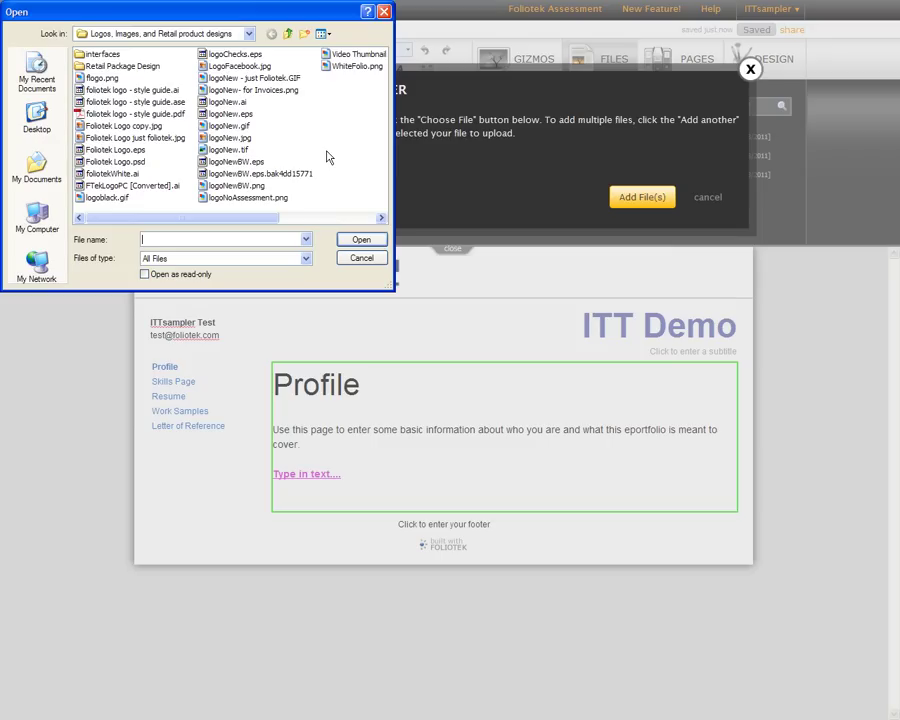
pyautogui.click(345, 66)
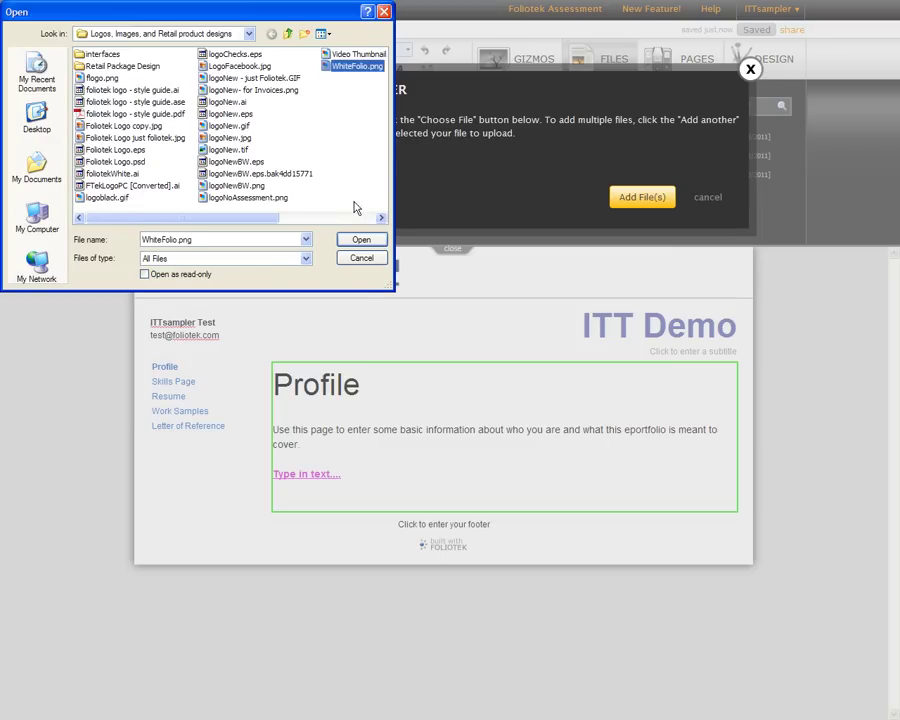
pyautogui.click(361, 239)
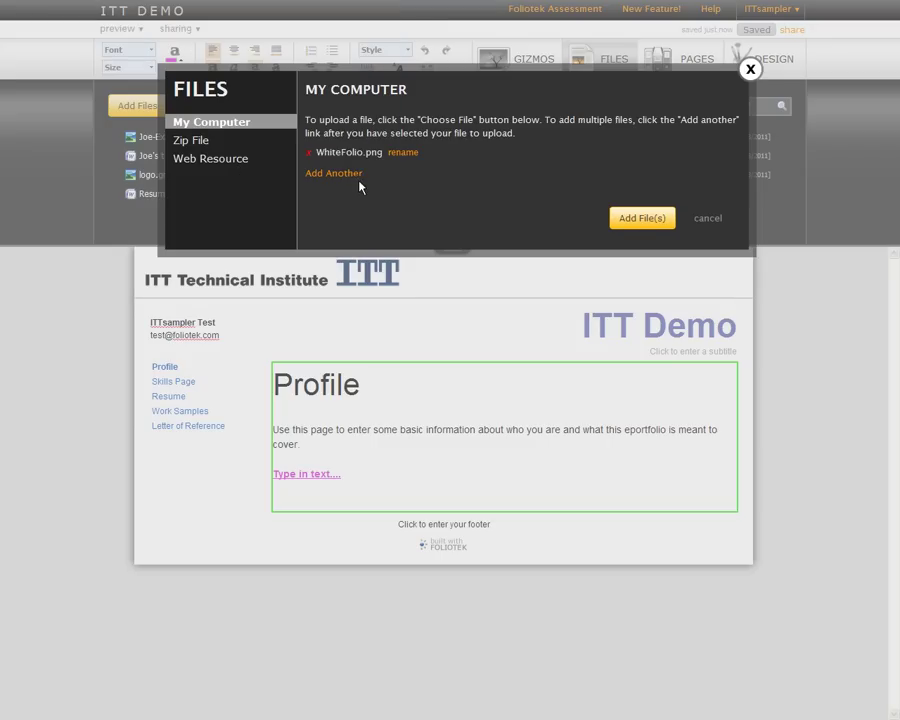
pyautogui.click(630, 226)
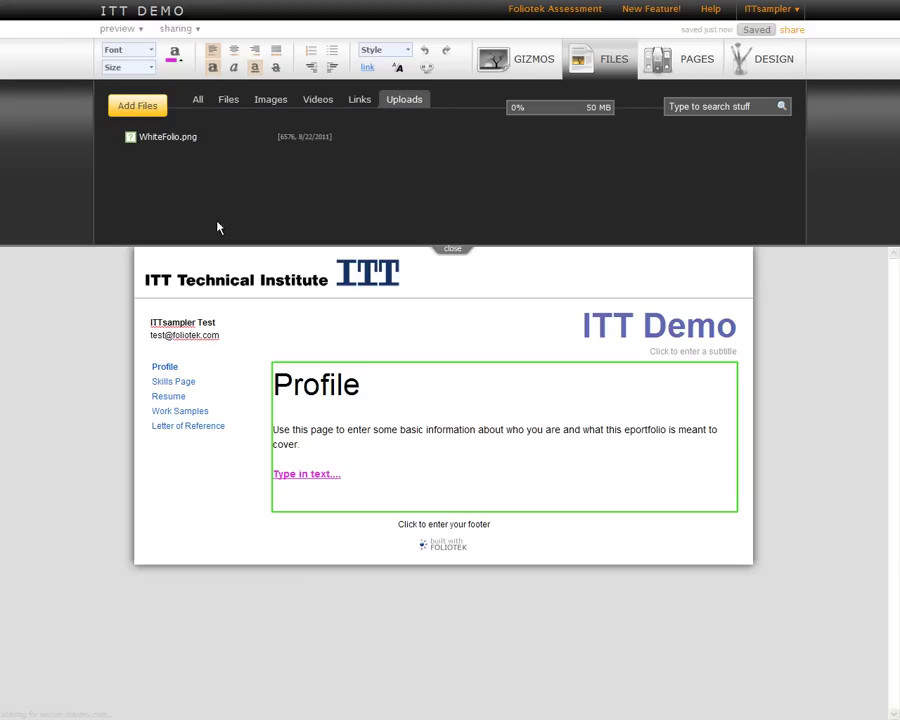
# List all stored files and start a bulleted line after 'cover.' on the Profile page.
pyautogui.moveTo(157, 140)
pyautogui.click(224, 102)
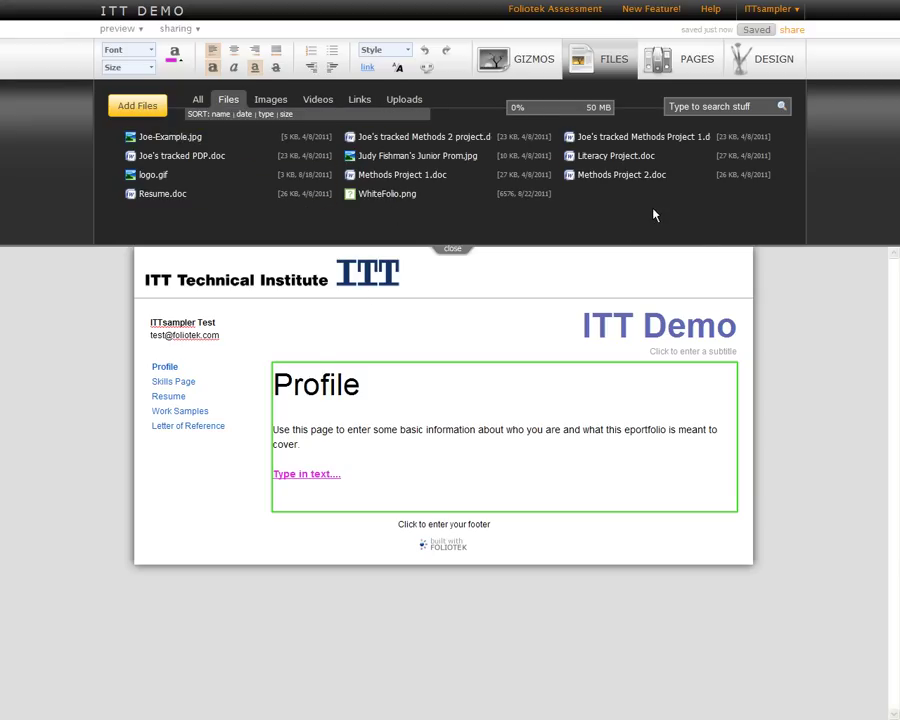
pyautogui.click(350, 447)
pyautogui.press('Return')
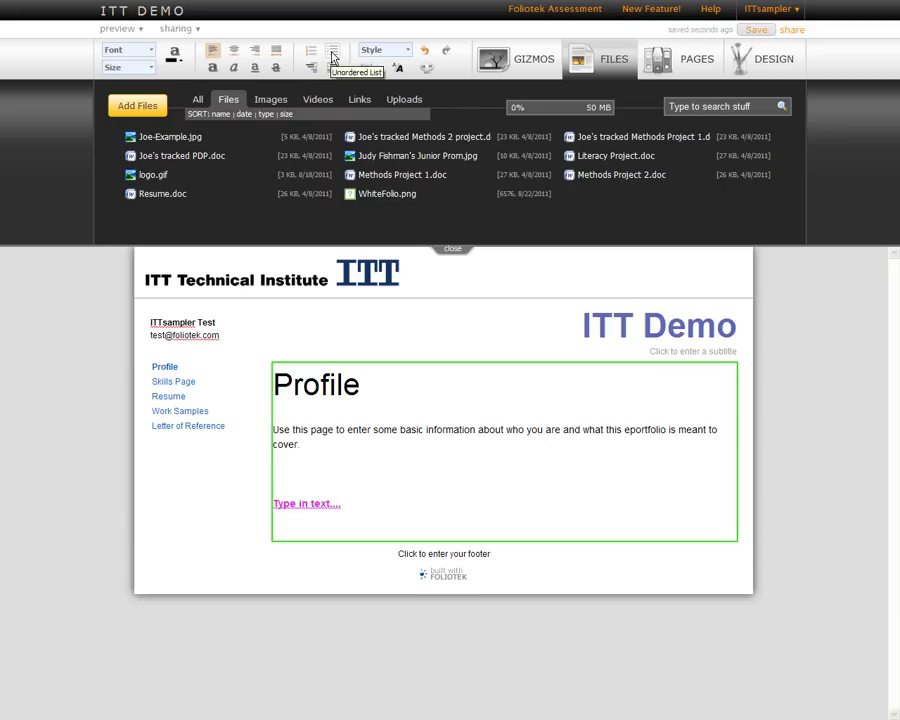
pyautogui.click(333, 49)
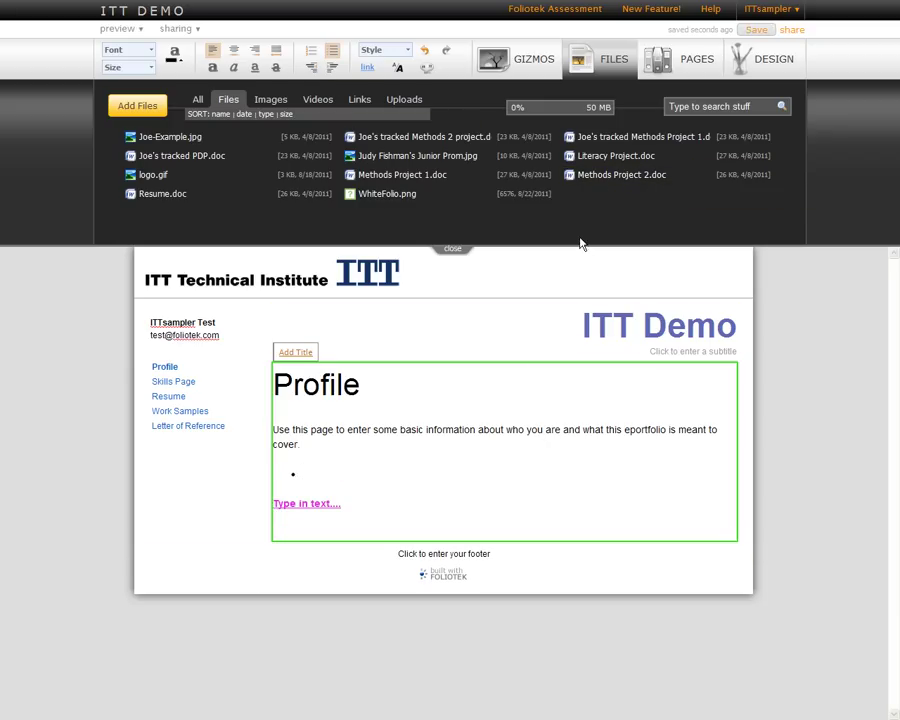
# Fill the bullets with links to Methods Project 2.doc, Literacy Project.doc and Methods Project 1.doc.
pyautogui.moveTo(600, 178)
pyautogui.moveTo(600, 178); pyautogui.dragTo(318, 479)
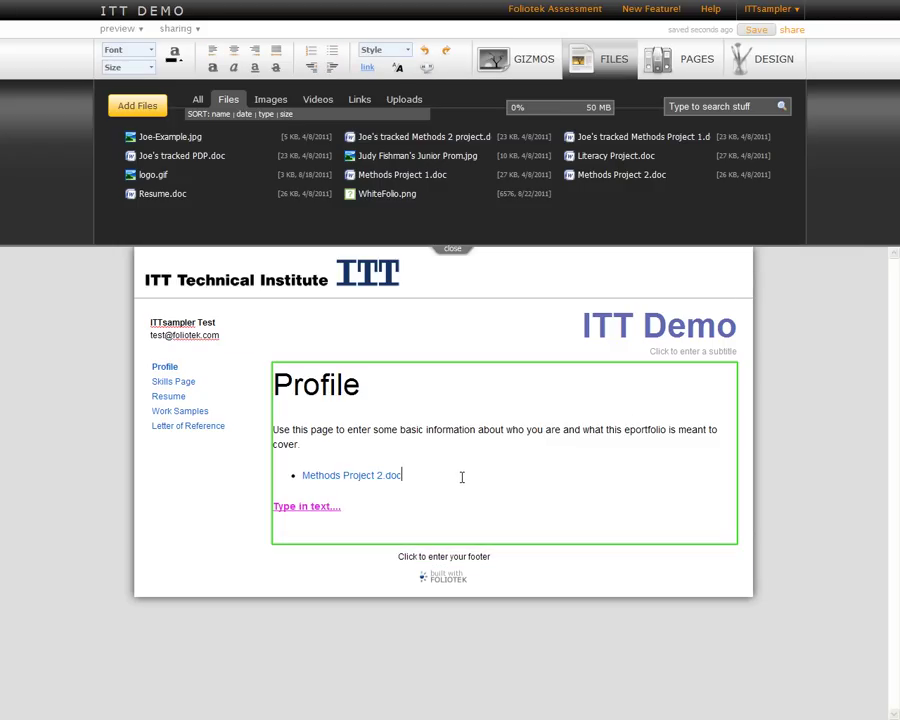
pyautogui.press('Return')
pyautogui.moveTo(583, 157); pyautogui.dragTo(317, 496)
pyautogui.press('Return')
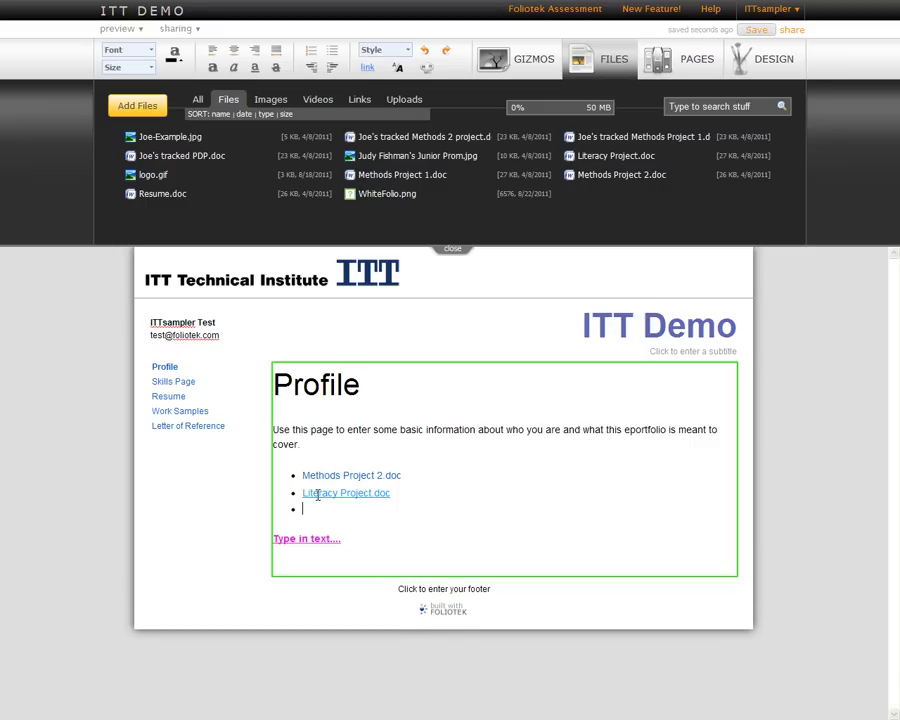
pyautogui.moveTo(388, 176); pyautogui.dragTo(304, 508)
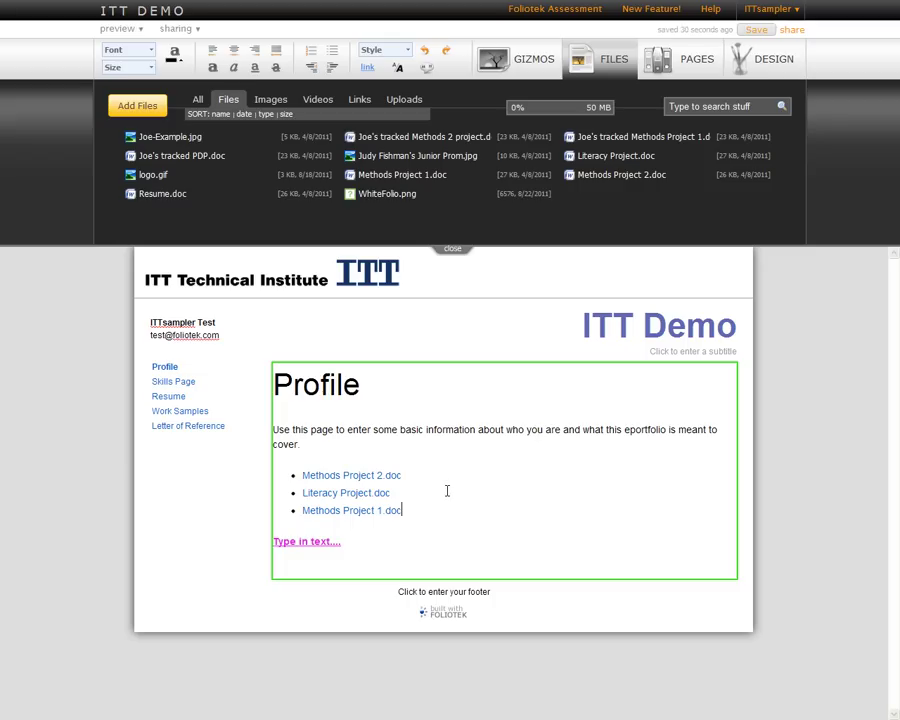
pyautogui.press('Return')
pyautogui.press('Return')
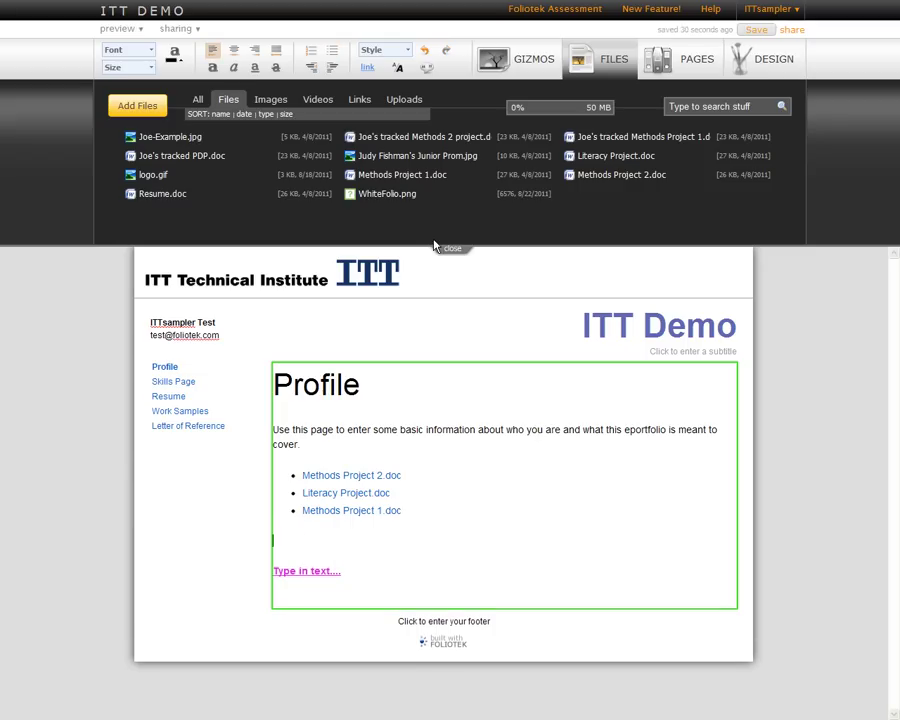
# Insert the Junior Prom photo, enlarge it, and float it beside the introductory paragraph.
pyautogui.moveTo(394, 165); pyautogui.dragTo(312, 545)
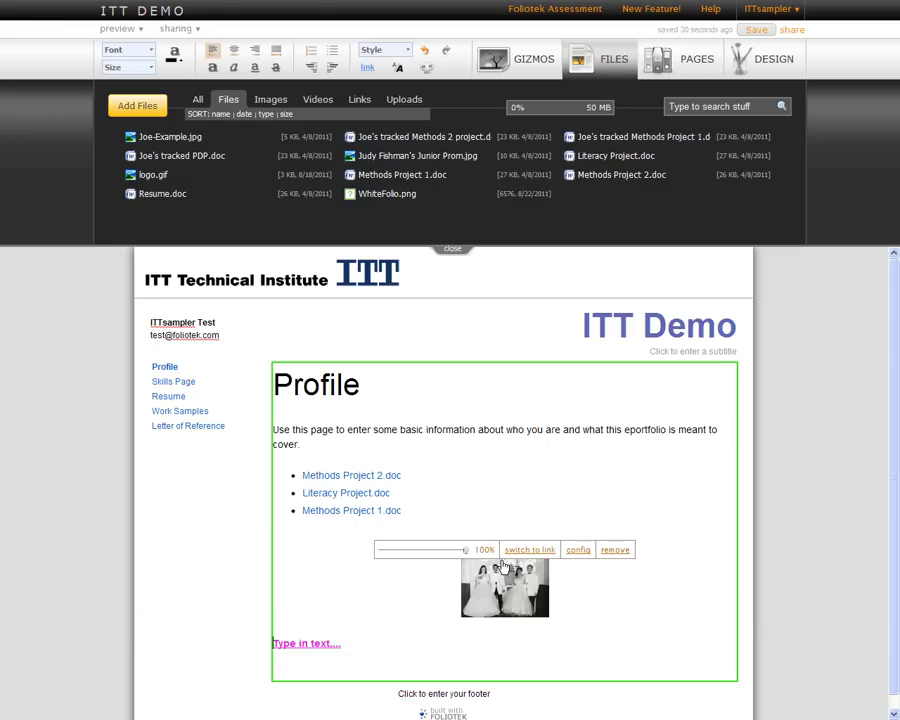
pyautogui.moveTo(454, 552); pyautogui.dragTo(450, 494)
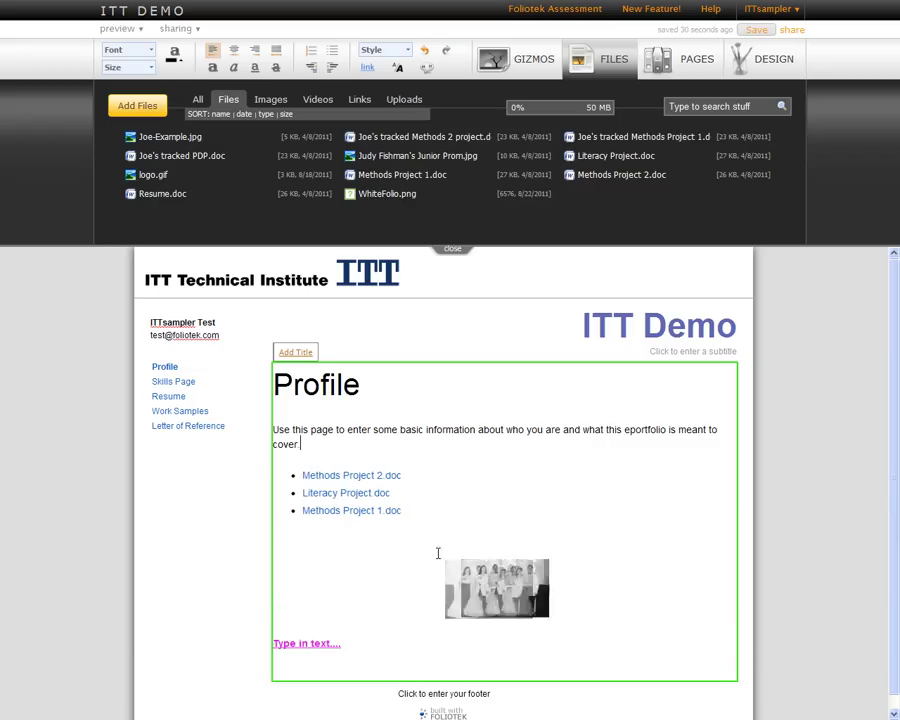
pyautogui.moveTo(447, 562); pyautogui.dragTo(360, 458)
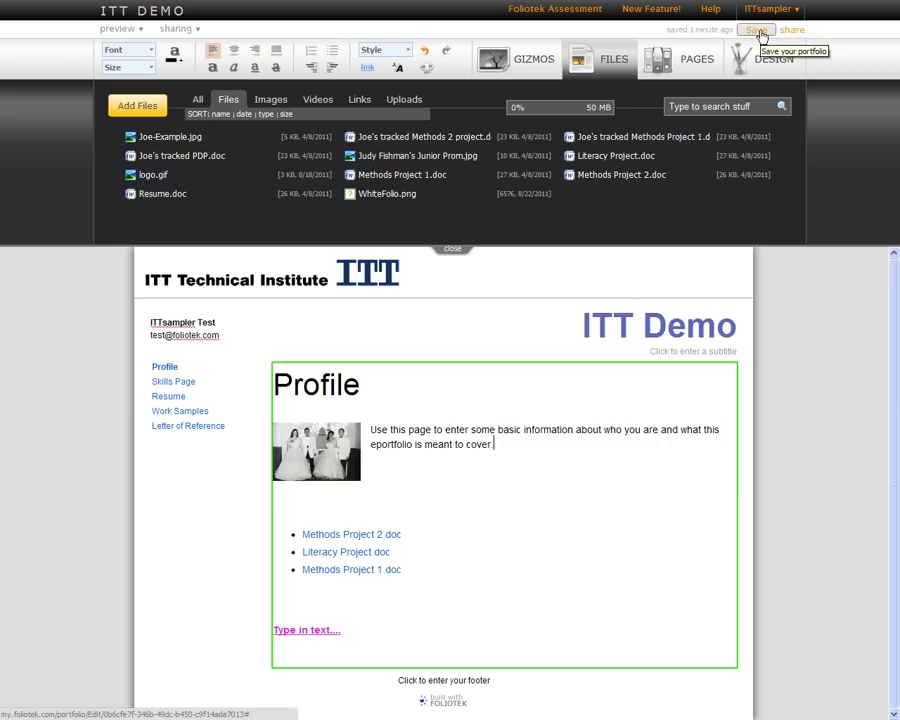
# Save the portfolio, close the file library, and show the sharing menu.
pyautogui.click(759, 31)
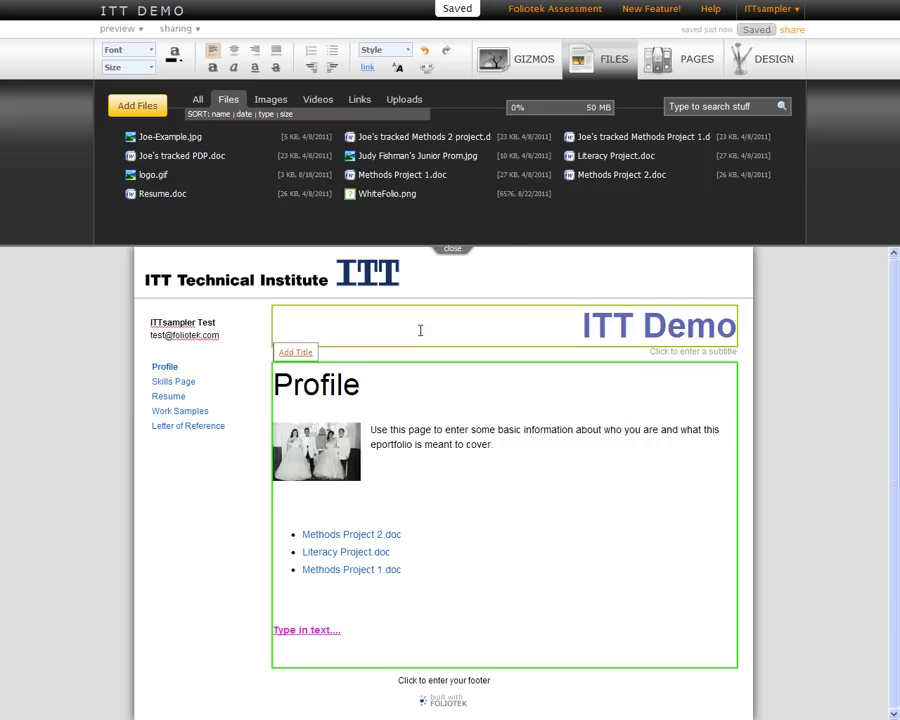
pyautogui.click(456, 251)
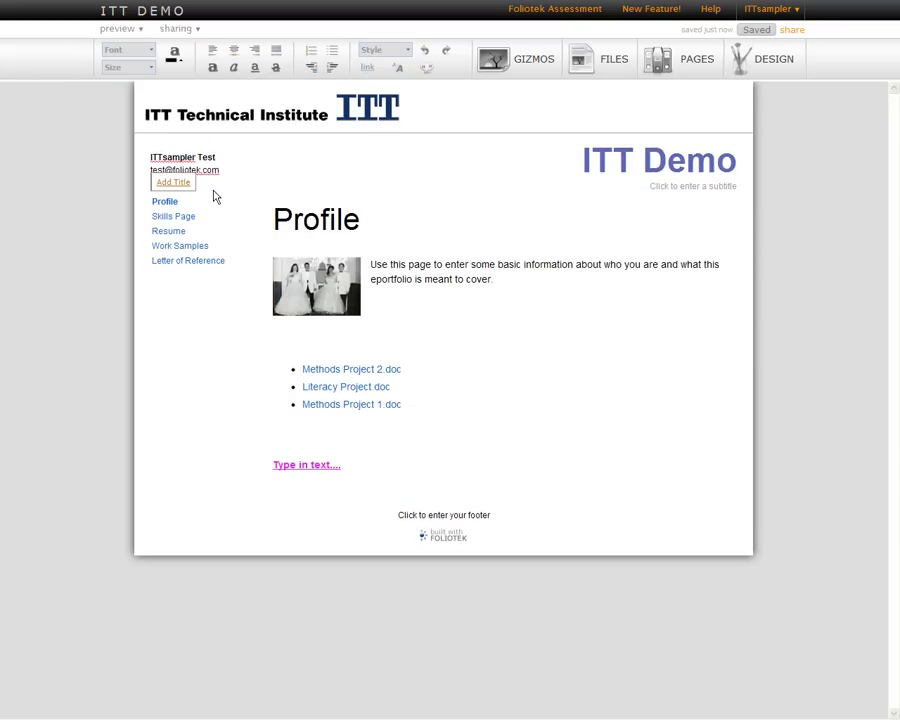
pyautogui.click(185, 31)
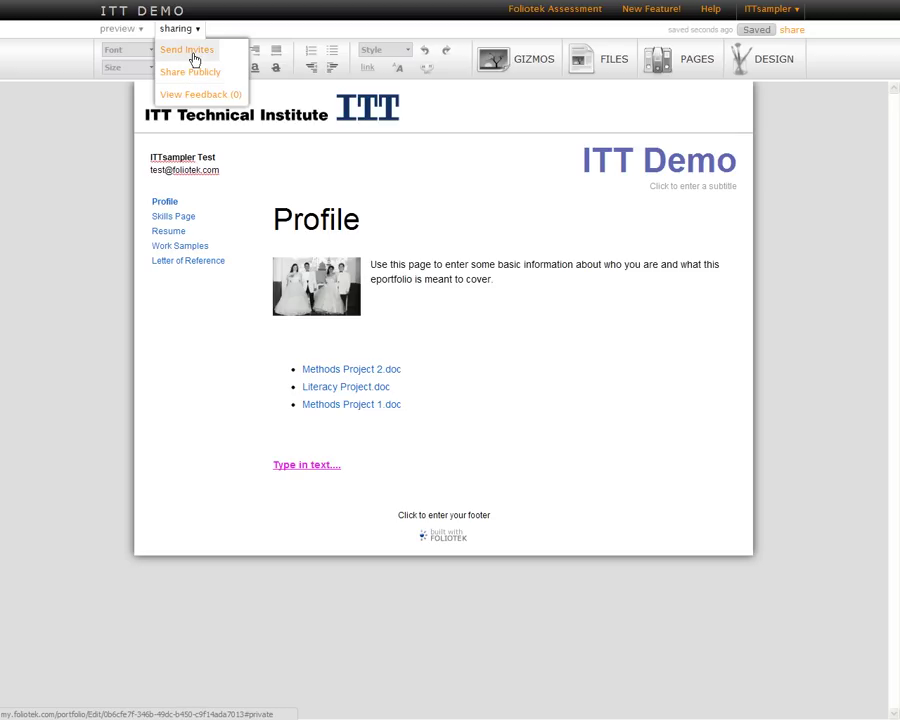
# Start a private invite with the contact's e-mail, name and the message 'Brief Message.'.
pyautogui.click(200, 60)
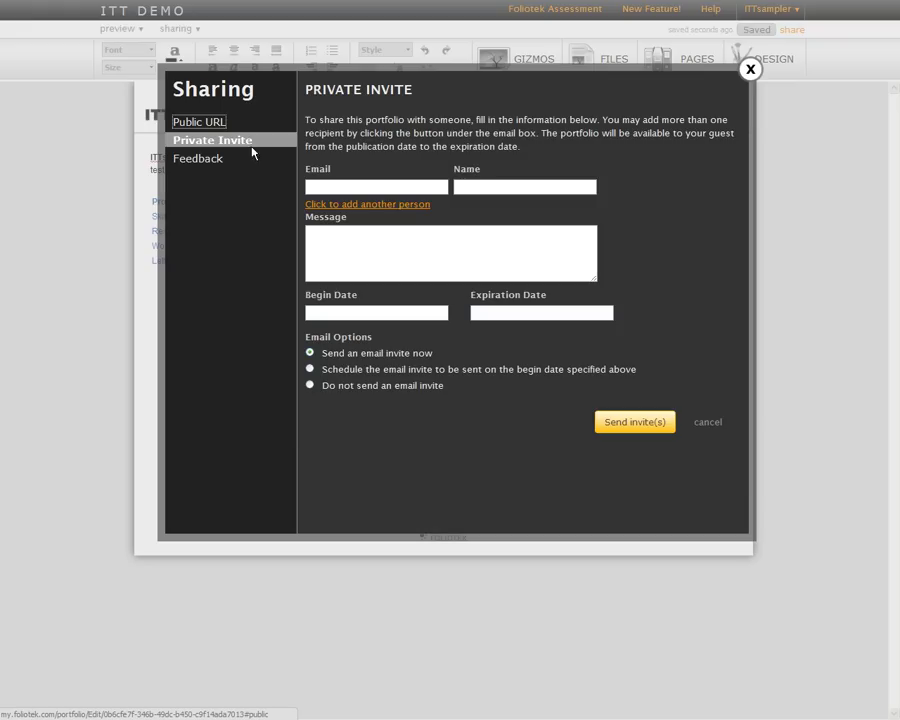
pyautogui.click(393, 186)
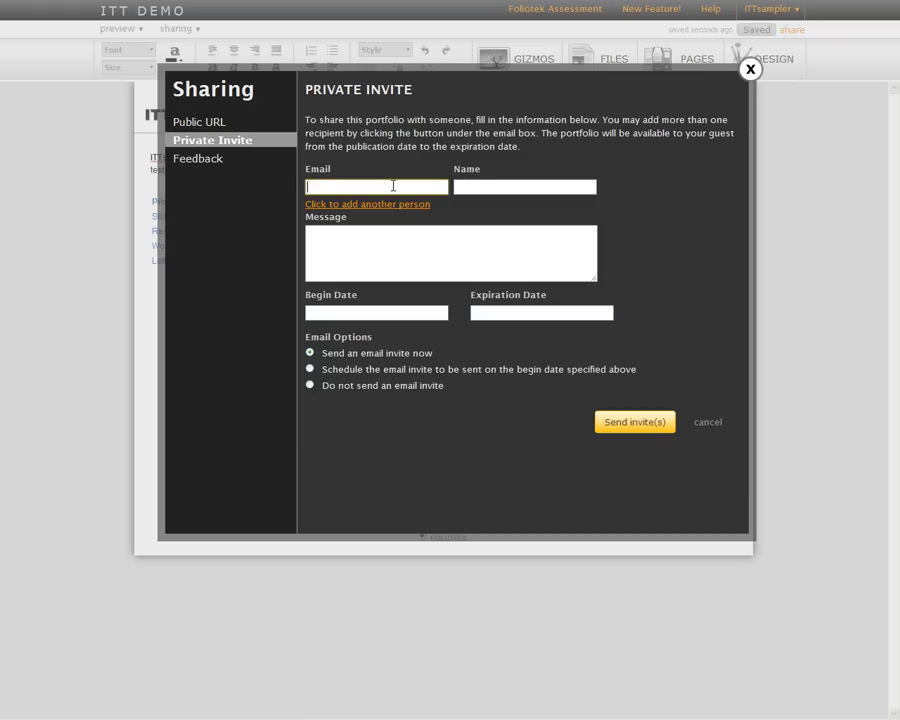
pyautogui.press('Tab')
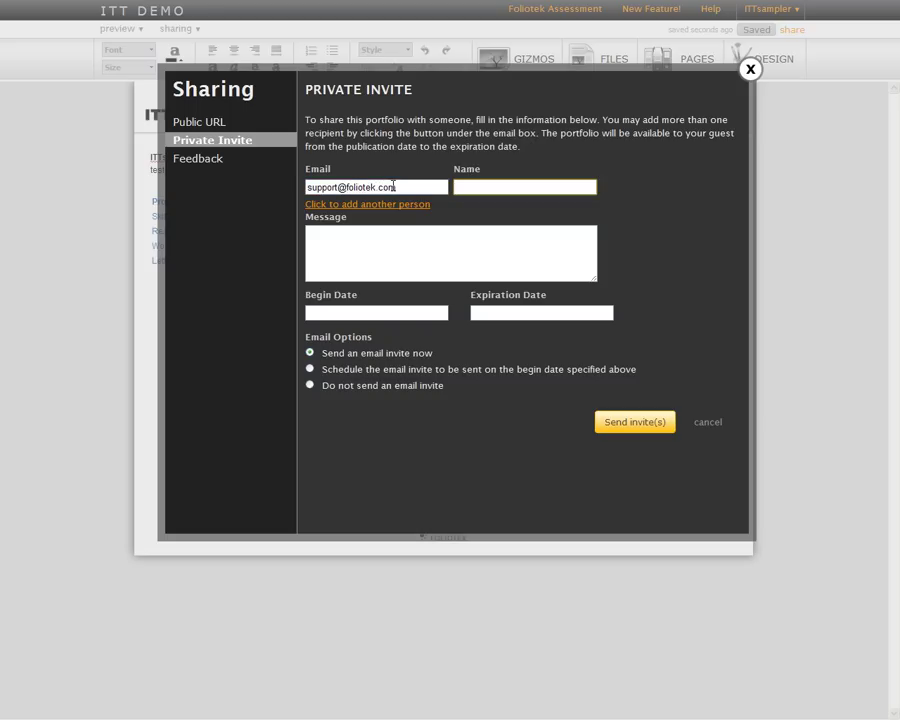
pyautogui.write('Support Person')
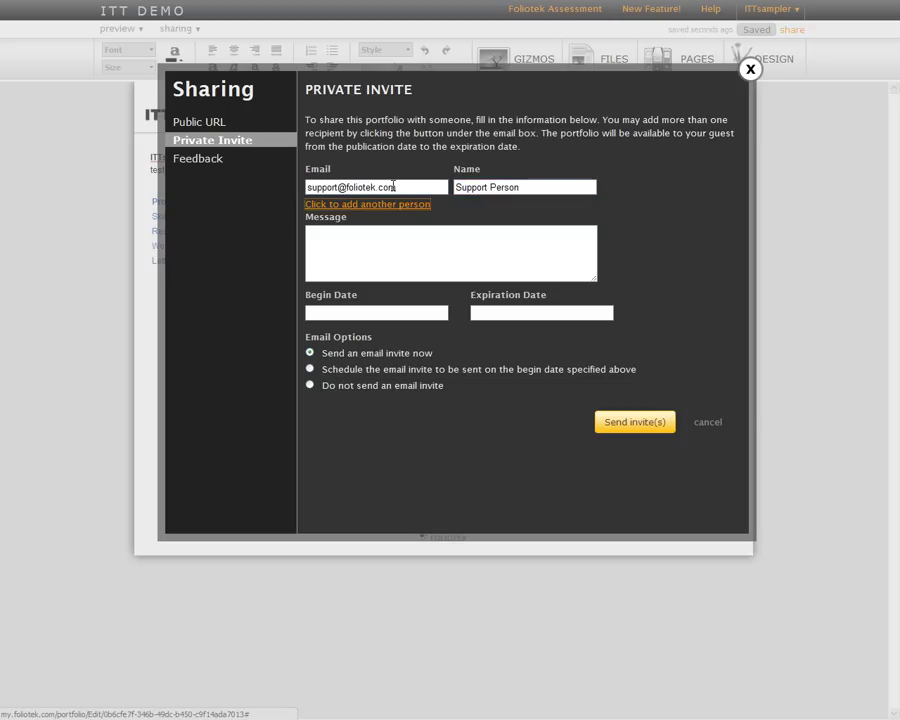
pyautogui.press('Tab')
pyautogui.write('Brief Messge')
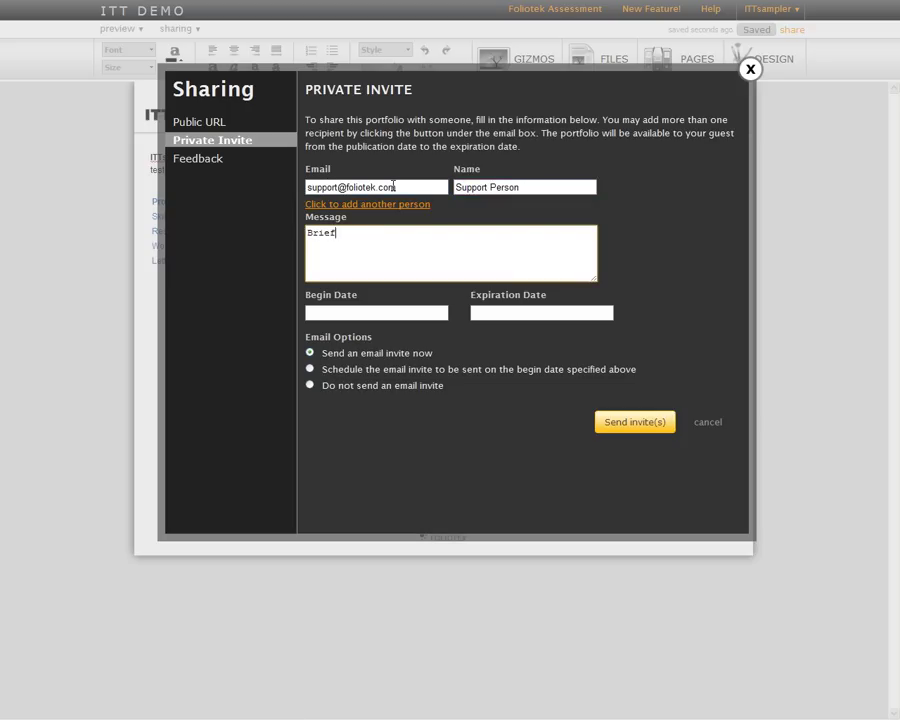
pyautogui.press('BackSpace')
pyautogui.write('age.')
# Make the invite valid from August 22 to September 30, 2011.
pyautogui.click(402, 314)
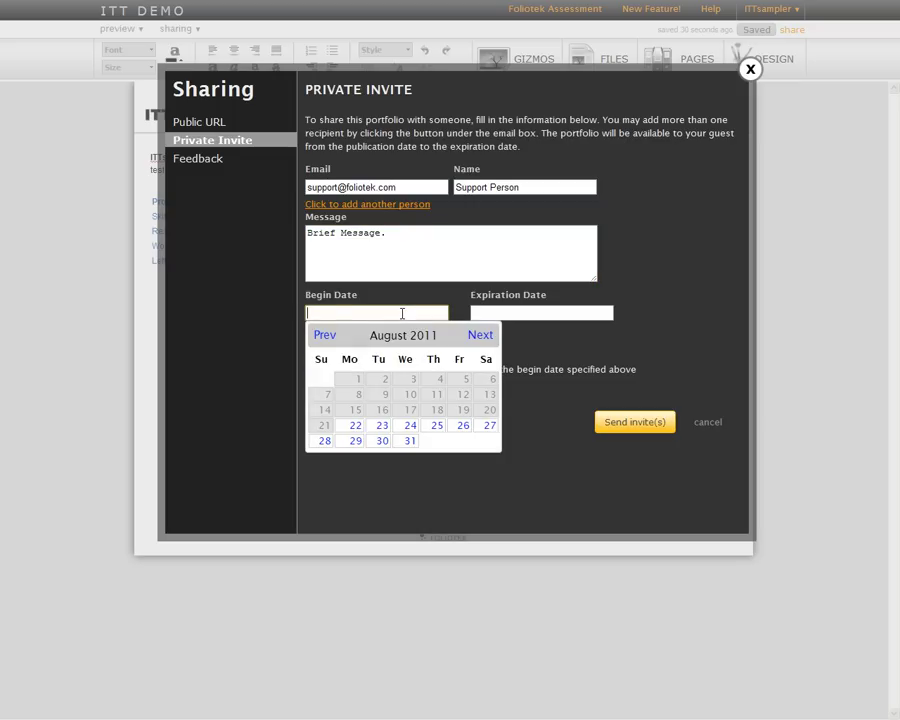
pyautogui.click(355, 428)
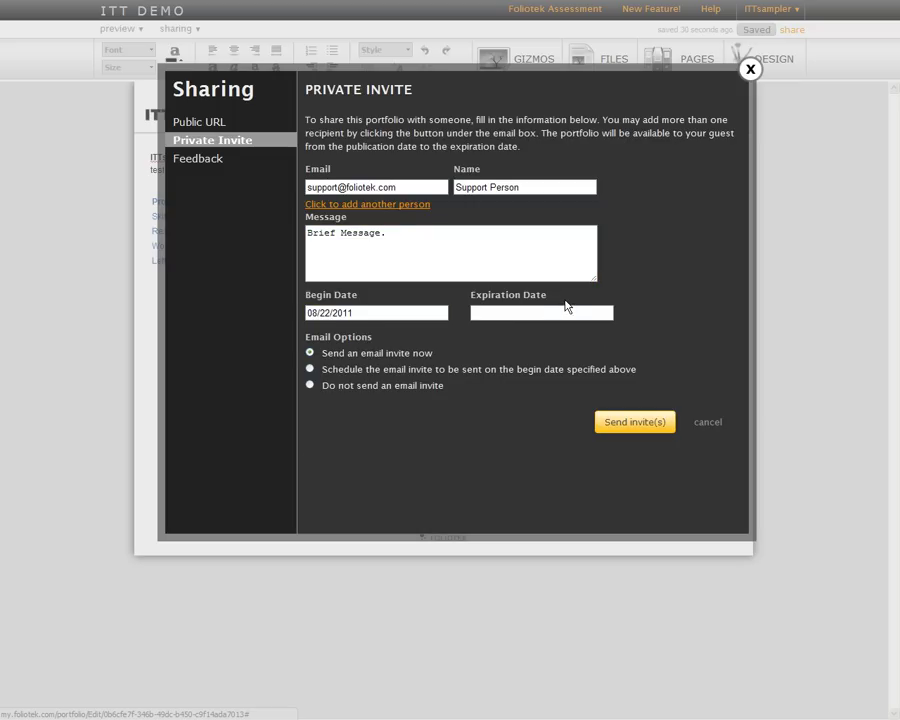
pyautogui.click(566, 310)
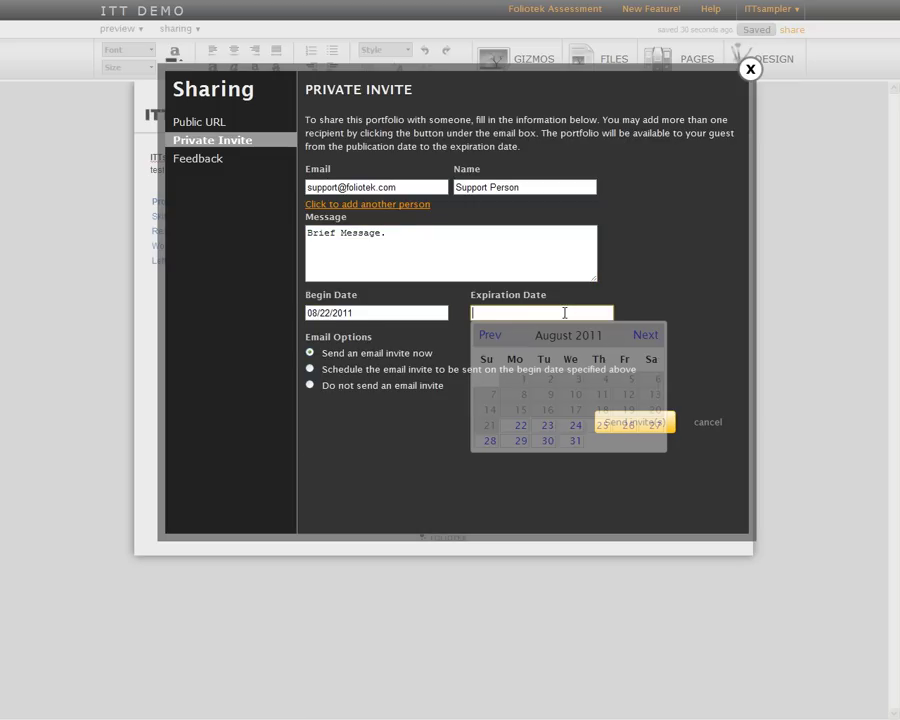
pyautogui.click(649, 340)
pyautogui.click(627, 441)
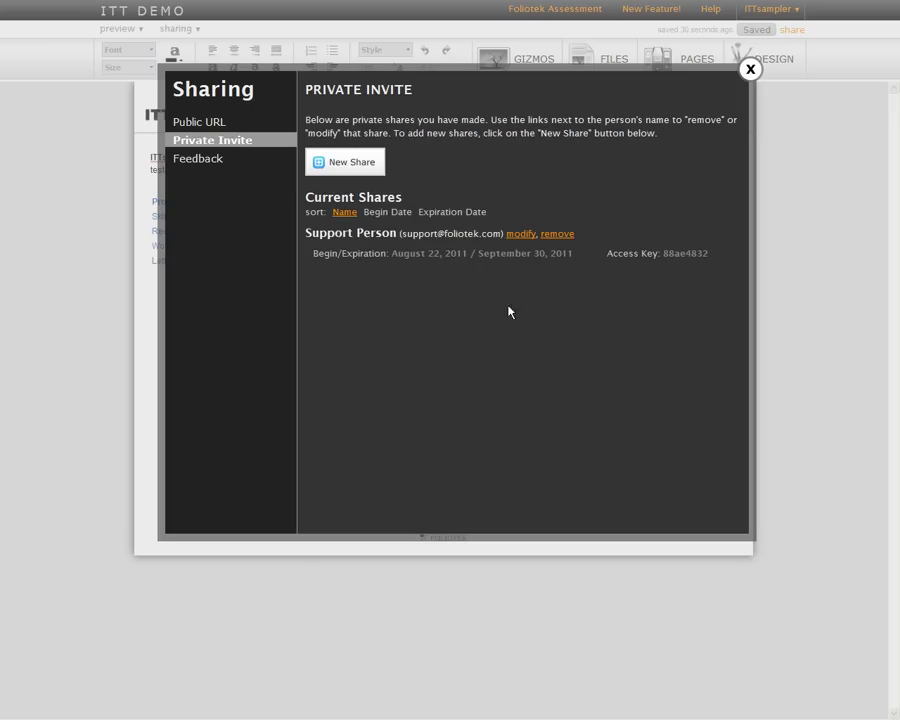
pyautogui.moveTo(308, 229); pyautogui.dragTo(481, 233)
# Validate and share the portfolio at the public URL PresentationITT.foliotek.me.
pyautogui.click(490, 353)
pyautogui.click(194, 125)
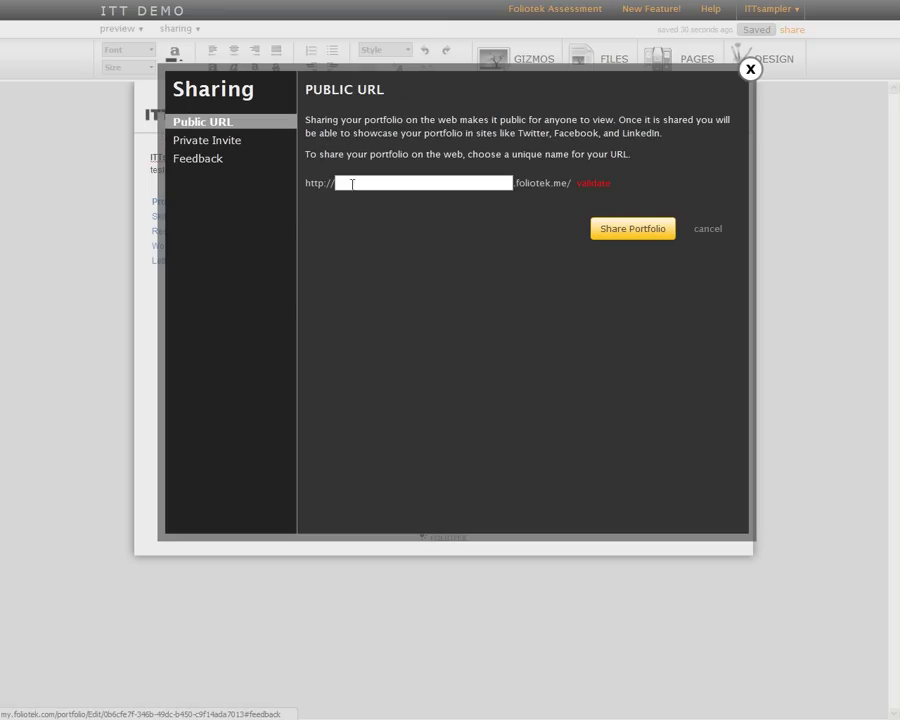
pyautogui.click(353, 180)
pyautogui.write('P')
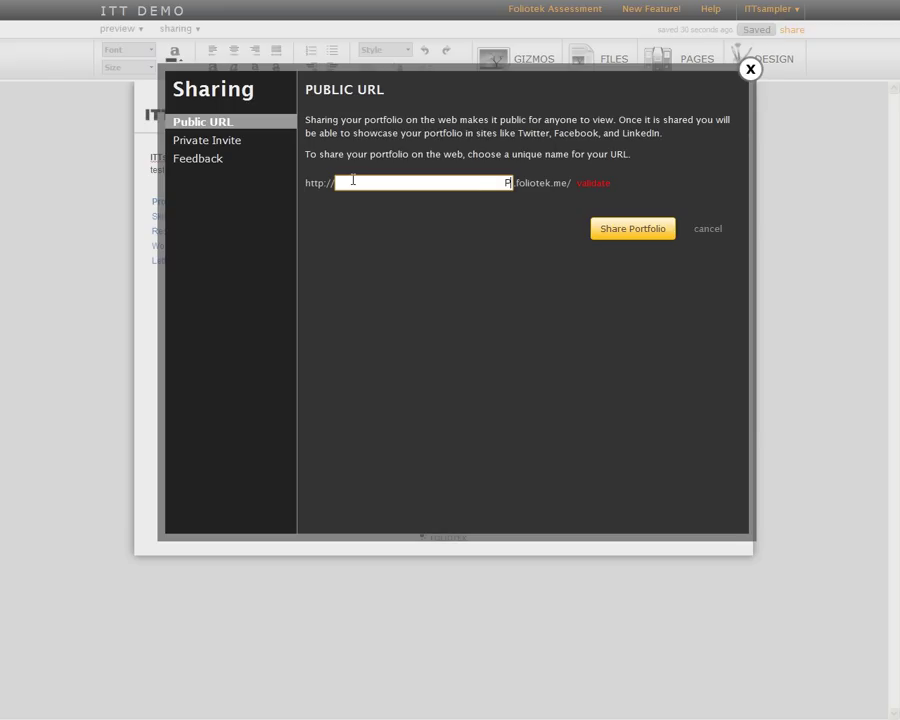
pyautogui.write('resentationITT')
pyautogui.moveTo(443, 186); pyautogui.dragTo(519, 180)
pyautogui.click(594, 185)
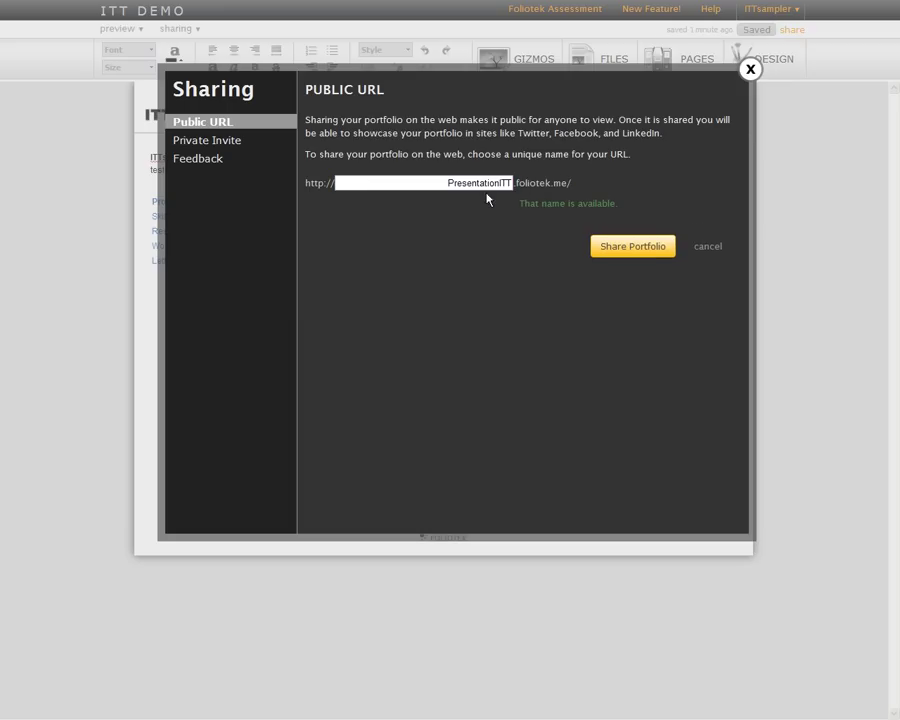
pyautogui.click(642, 249)
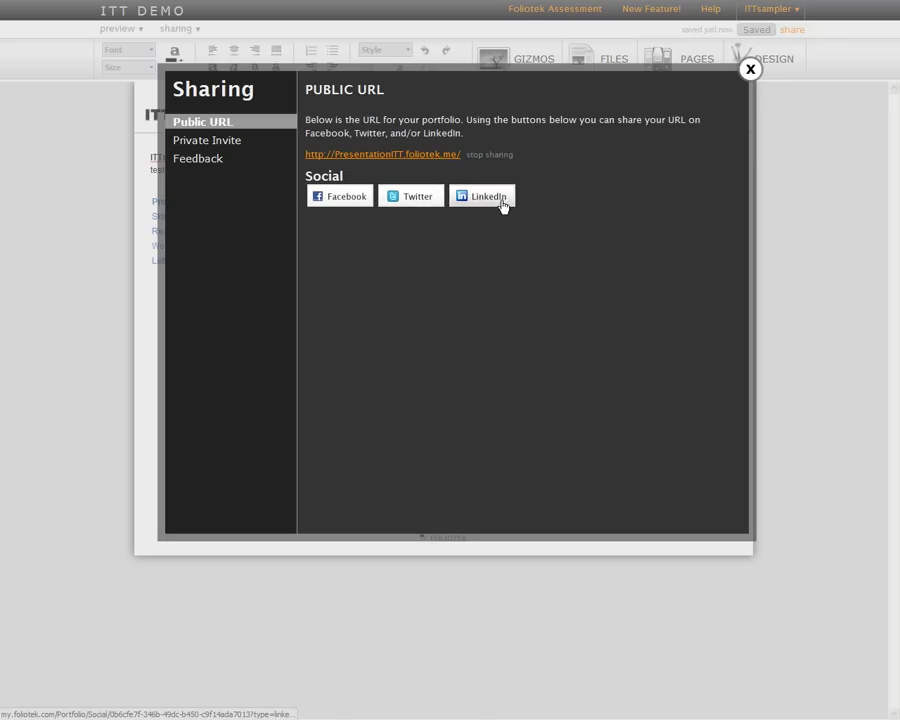
pyautogui.click(749, 70)
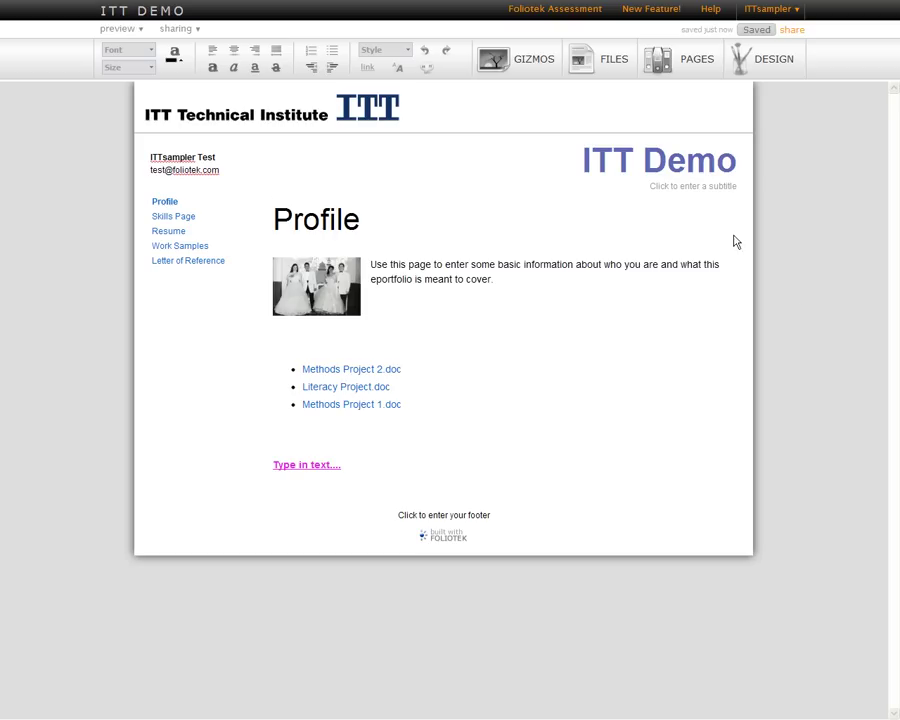
pyautogui.click(532, 73)
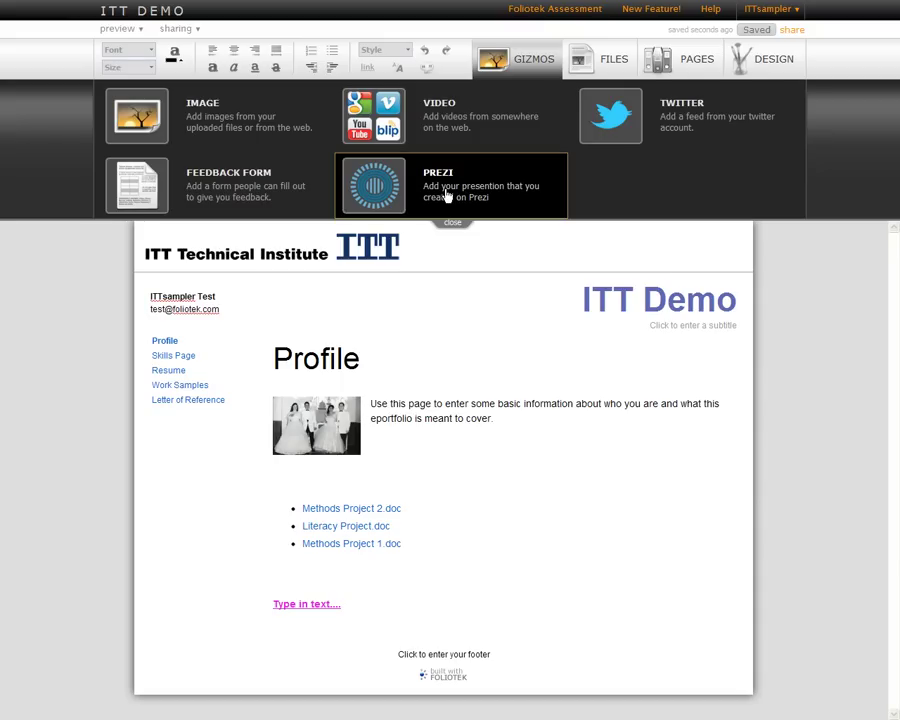
pyautogui.click(522, 63)
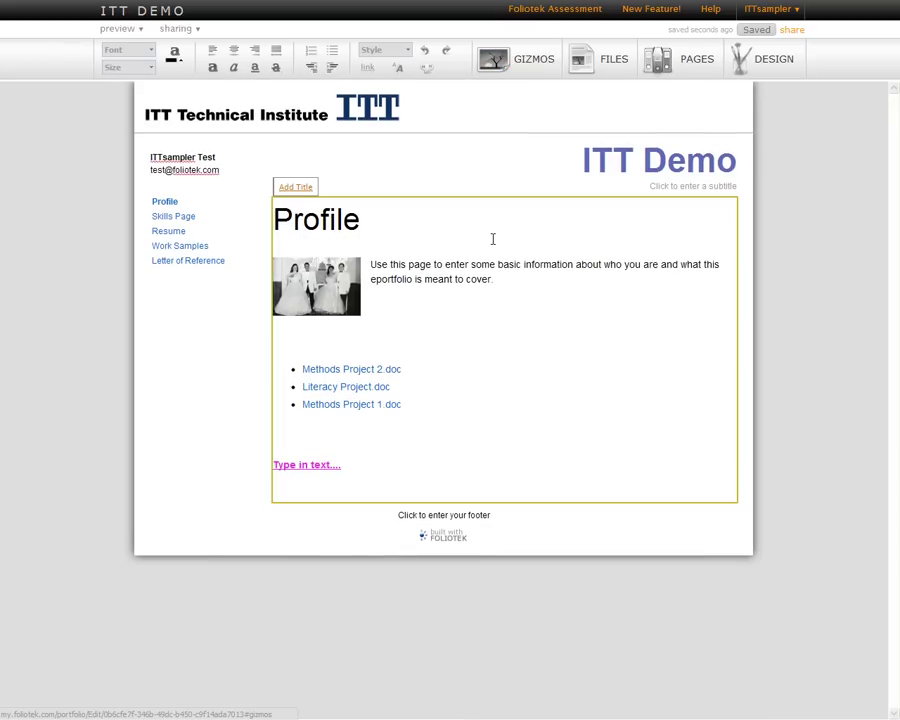
pyautogui.click(517, 279)
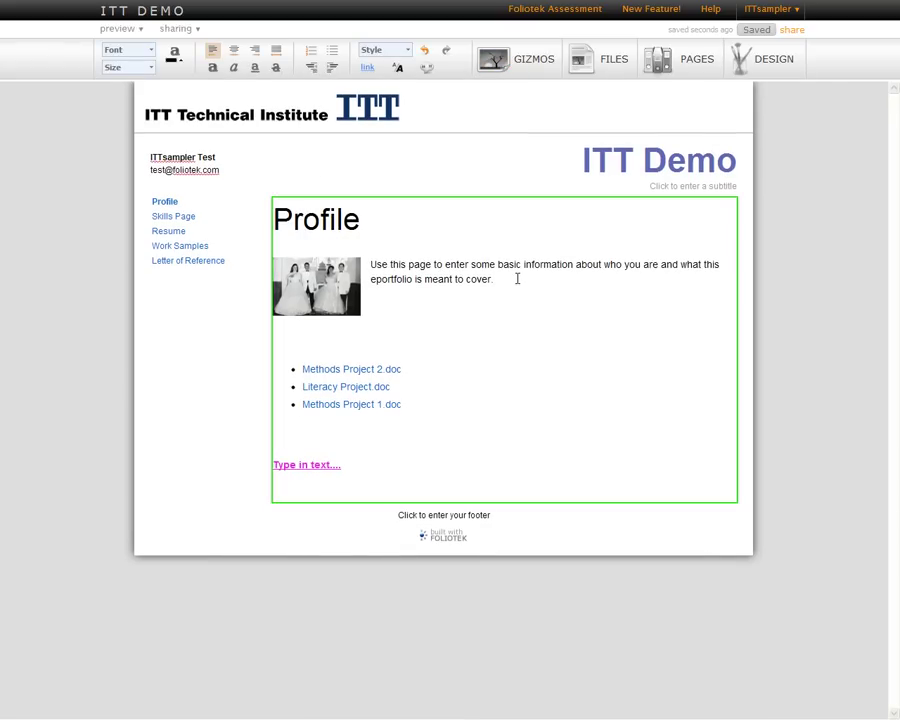